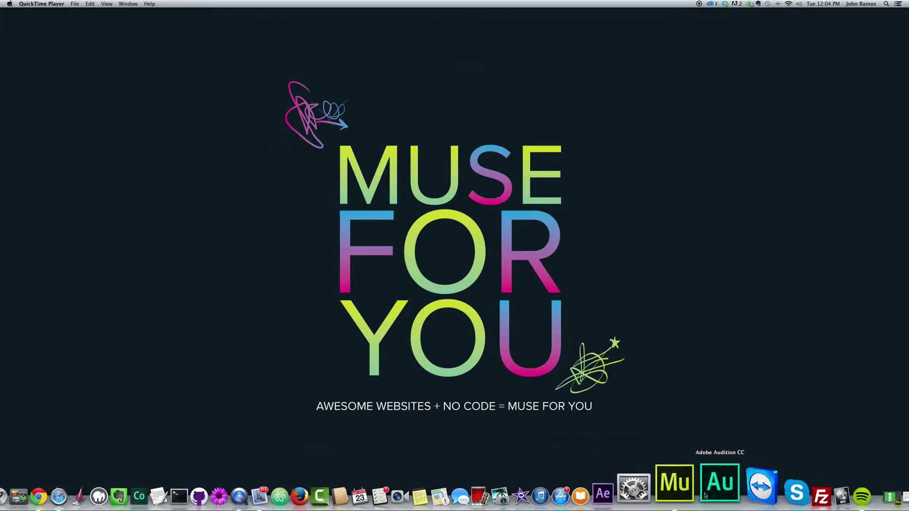
Switch to the Adobe Muse window showing the green Effects page
{"action": "left_click", "coordinate": [683, 489]}
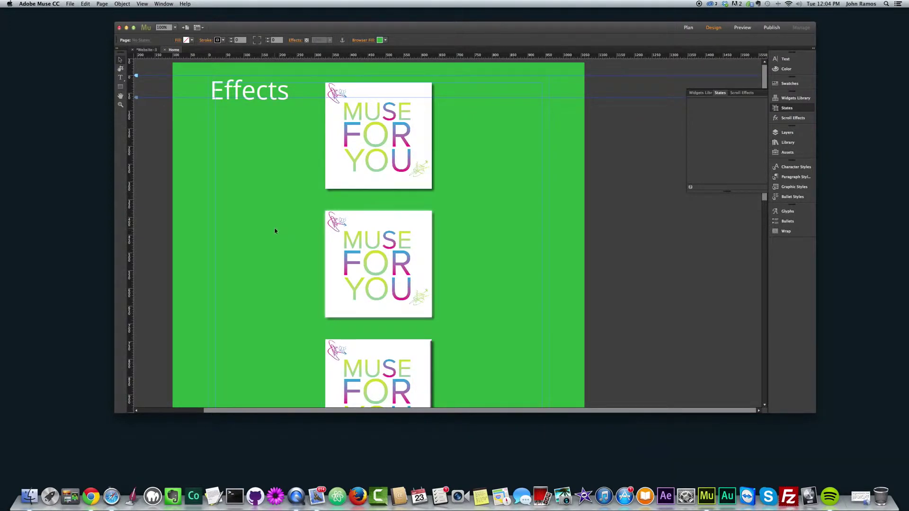
Preview the Effects page in Chrome, scroll through the cards and blob icons, then return to Muse
{"action": "key", "text": "super+shift+e"}
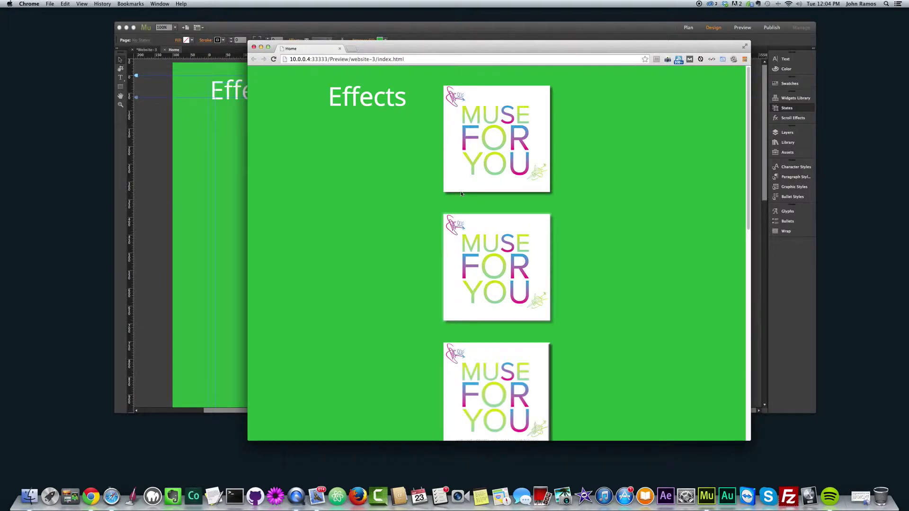
{"action": "scroll", "coordinate": [482, 210], "scroll_direction": "down", "scroll_amount": 1}
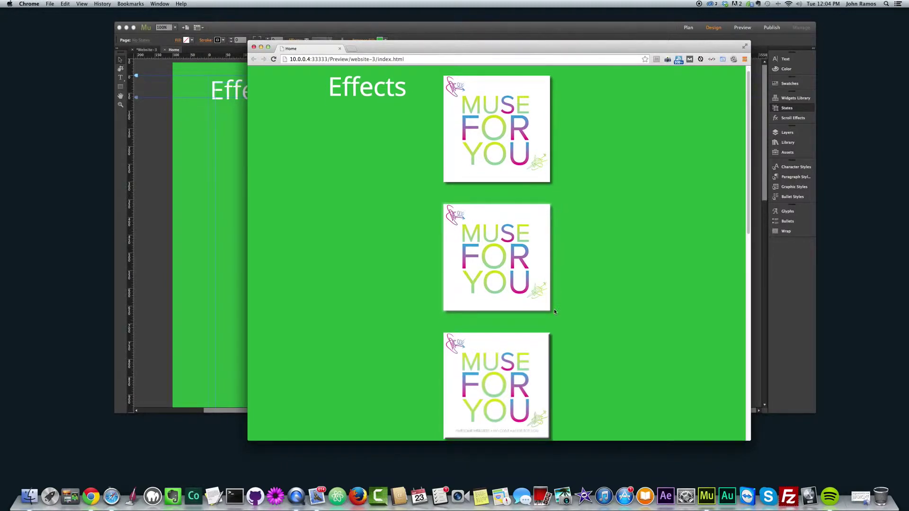
{"action": "scroll", "coordinate": [538, 226], "scroll_direction": "down", "scroll_amount": 3}
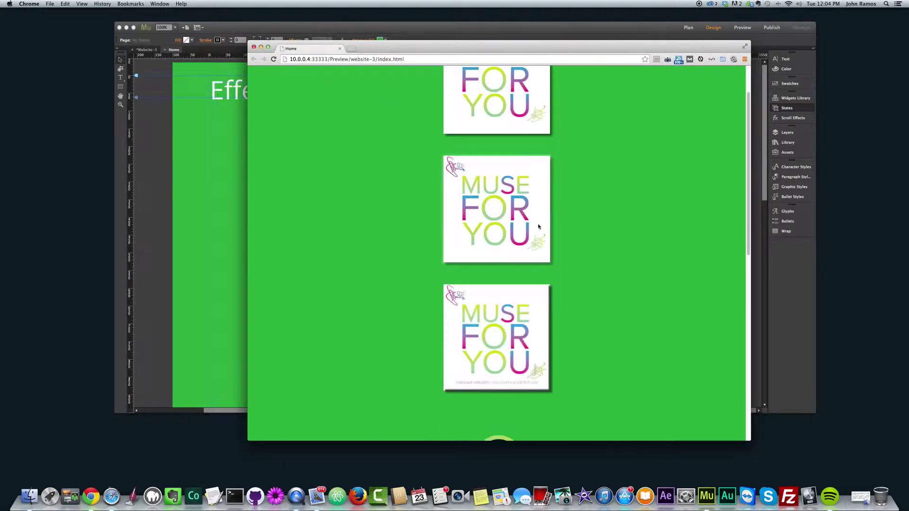
{"action": "scroll", "coordinate": [558, 238], "scroll_direction": "down", "scroll_amount": 3}
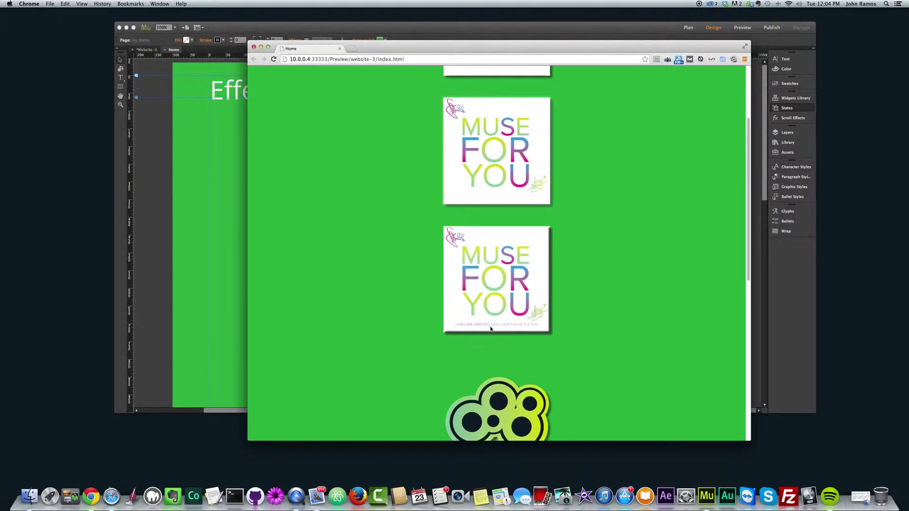
{"action": "scroll", "coordinate": [490, 322], "scroll_direction": "down", "scroll_amount": 6}
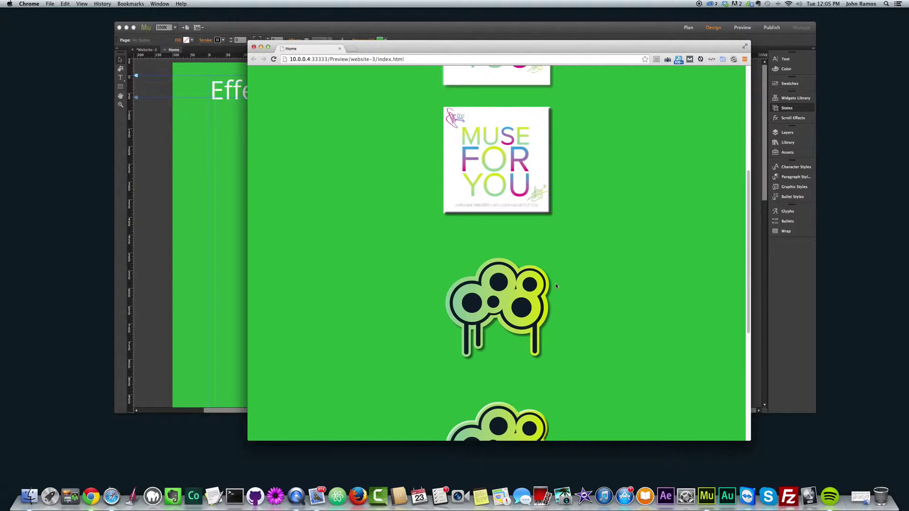
{"action": "scroll", "coordinate": [539, 330], "scroll_direction": "down", "scroll_amount": 5}
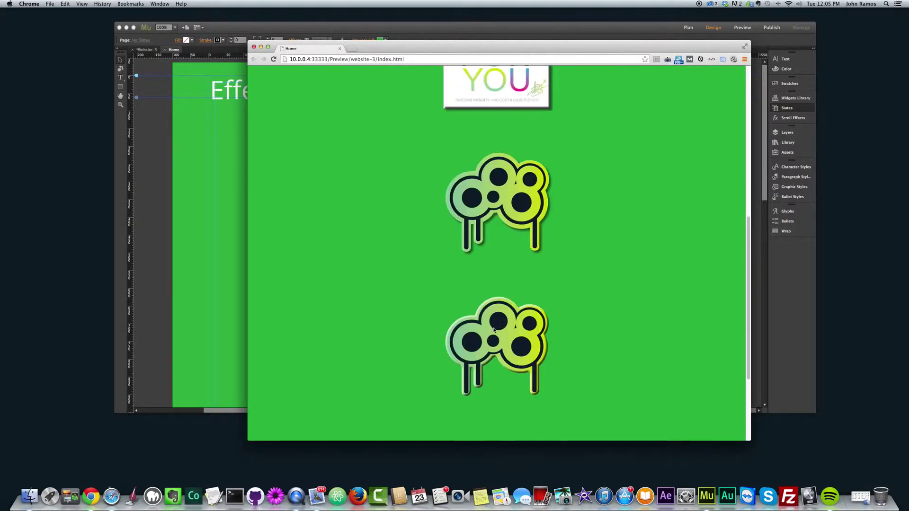
{"action": "scroll", "coordinate": [494, 330], "scroll_direction": "down", "scroll_amount": 1}
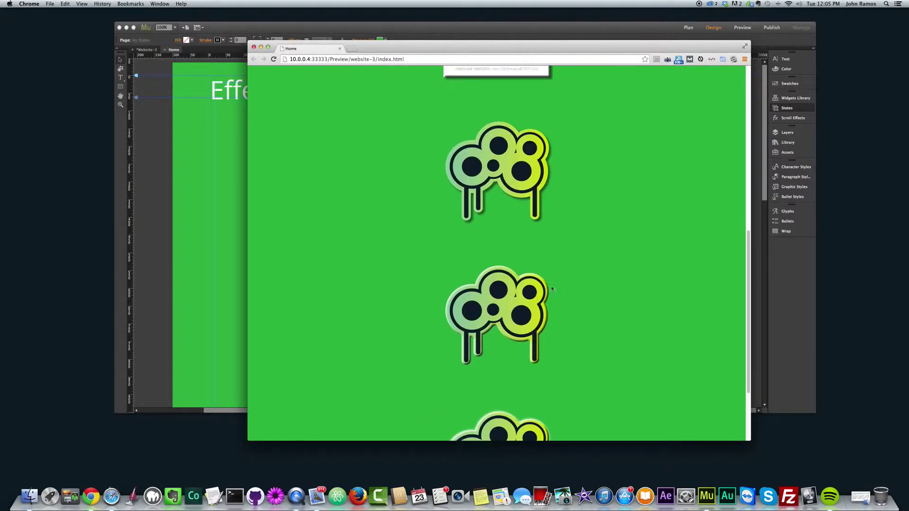
{"action": "scroll", "coordinate": [530, 288], "scroll_direction": "down", "scroll_amount": 5}
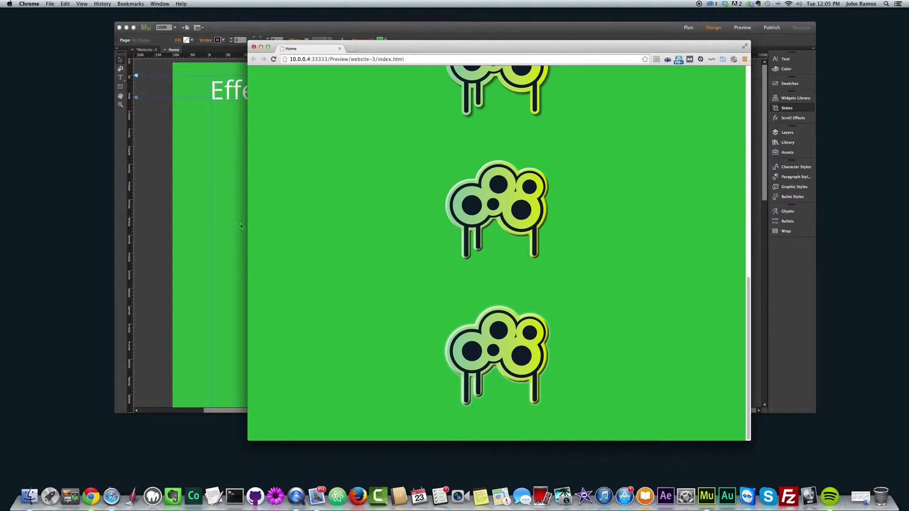
{"action": "left_click", "coordinate": [182, 140]}
Select the top MUSE FOR YOU card and raise its drop shadow opacity
{"action": "left_click", "coordinate": [328, 165]}
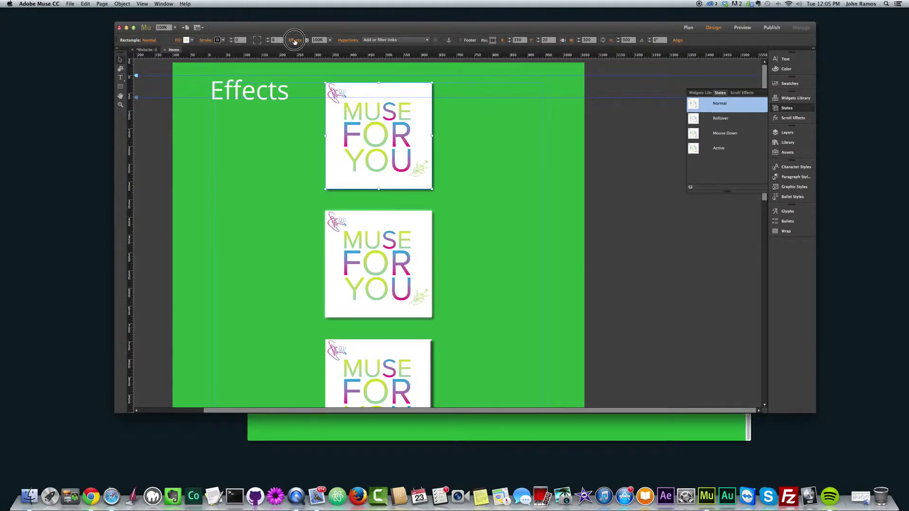
{"action": "left_click", "coordinate": [294, 41]}
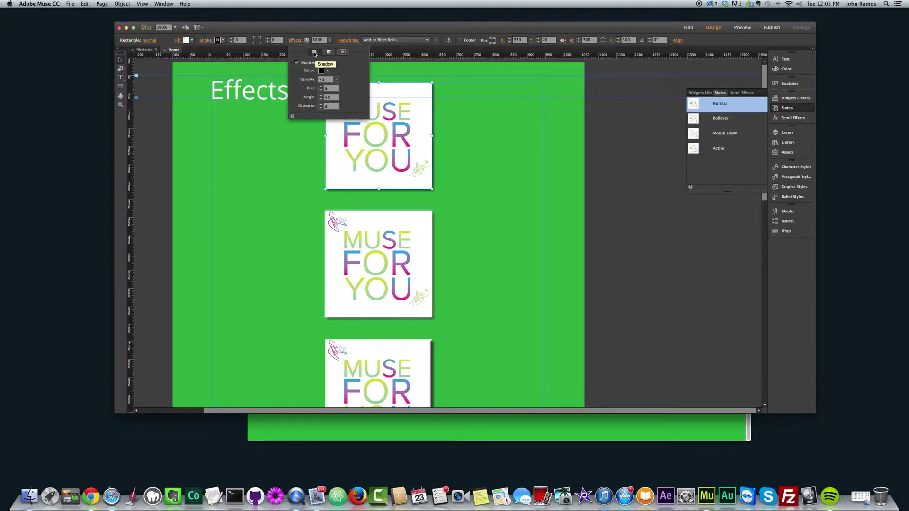
{"action": "left_click", "coordinate": [328, 53]}
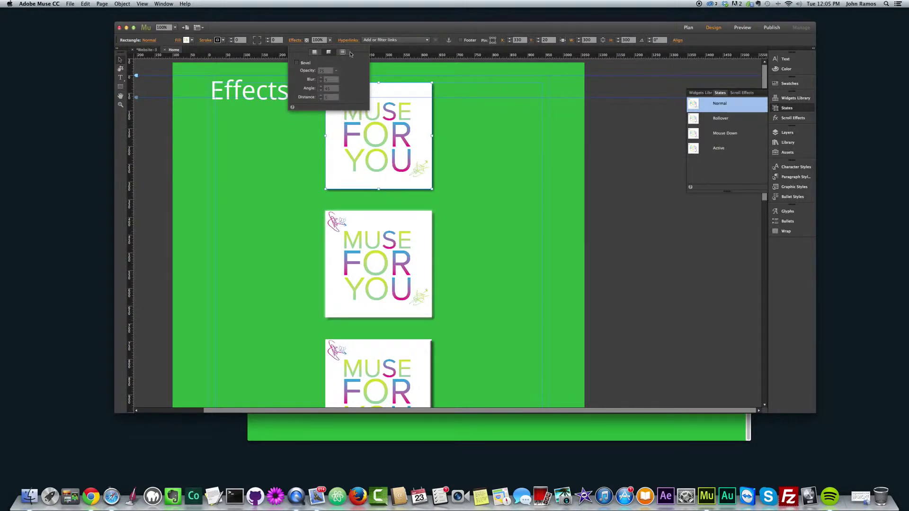
{"action": "left_click", "coordinate": [343, 52]}
{"action": "left_click", "coordinate": [315, 53]}
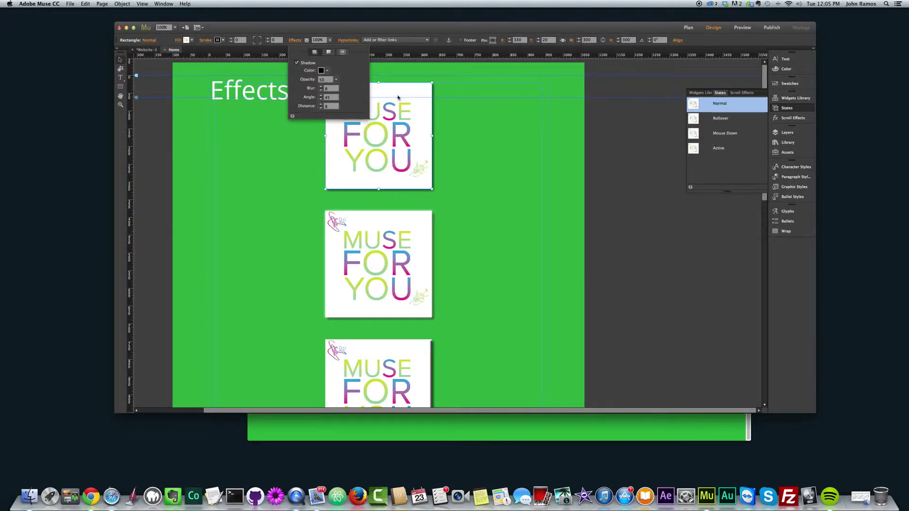
{"action": "left_click_drag", "start_coordinate": [336, 80], "coordinate": [370, 89]}
{"action": "left_click", "coordinate": [337, 88]}
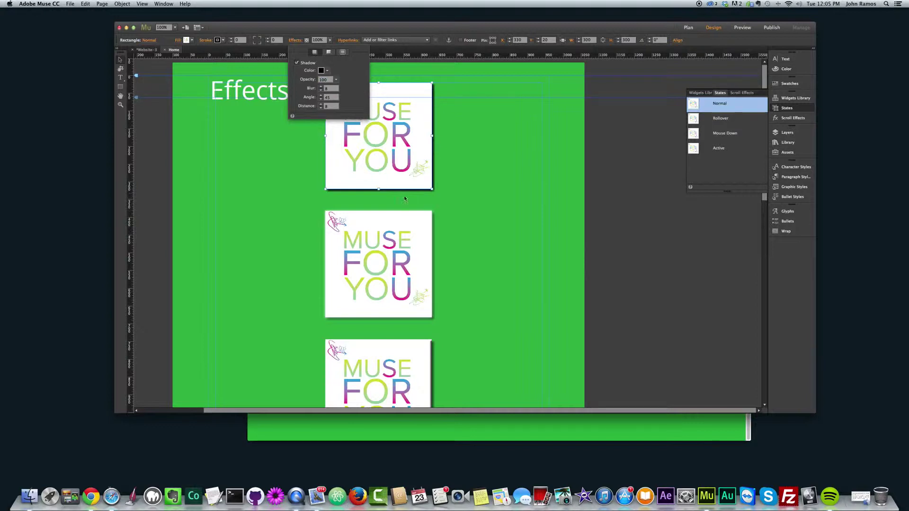
Set the top card's shadow blur to 50 and distance to 20
{"action": "left_click", "coordinate": [321, 87]}
{"action": "left_click", "coordinate": [322, 87]}
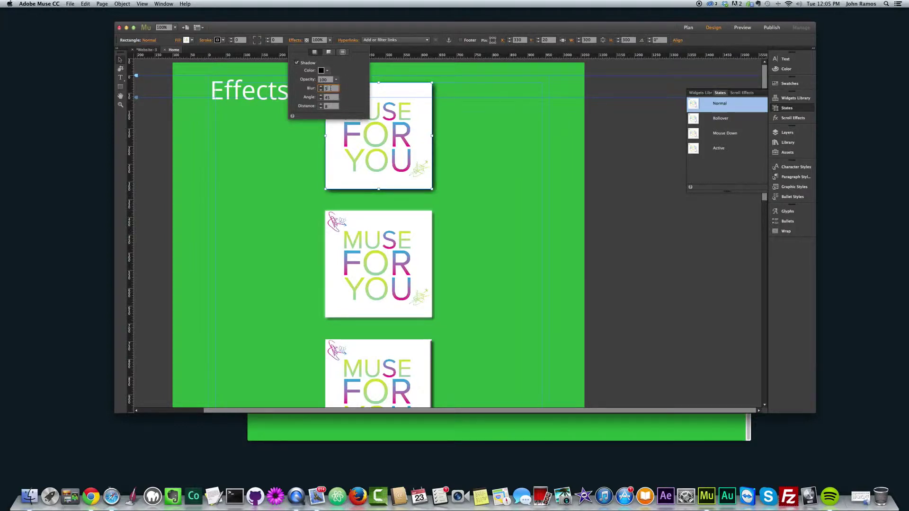
{"action": "type", "text": "50"}
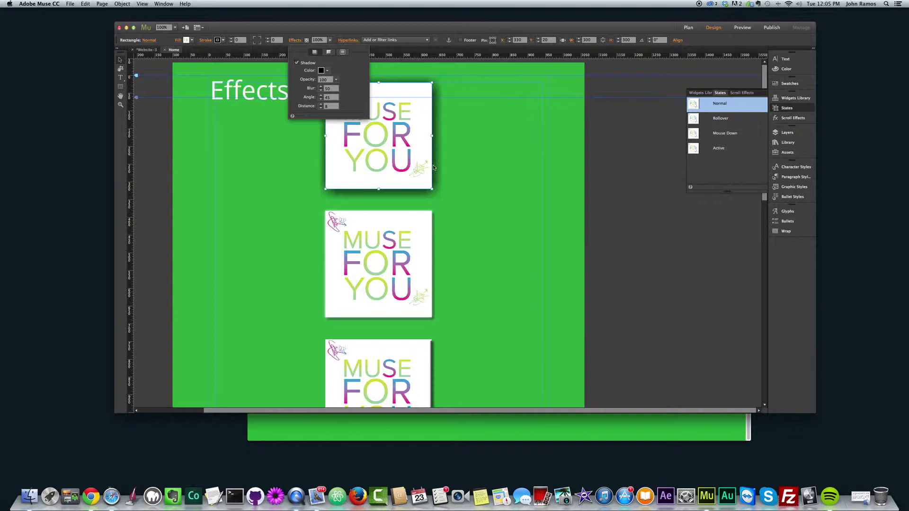
{"action": "key", "text": "Tab"}
{"action": "type", "text": "90"}
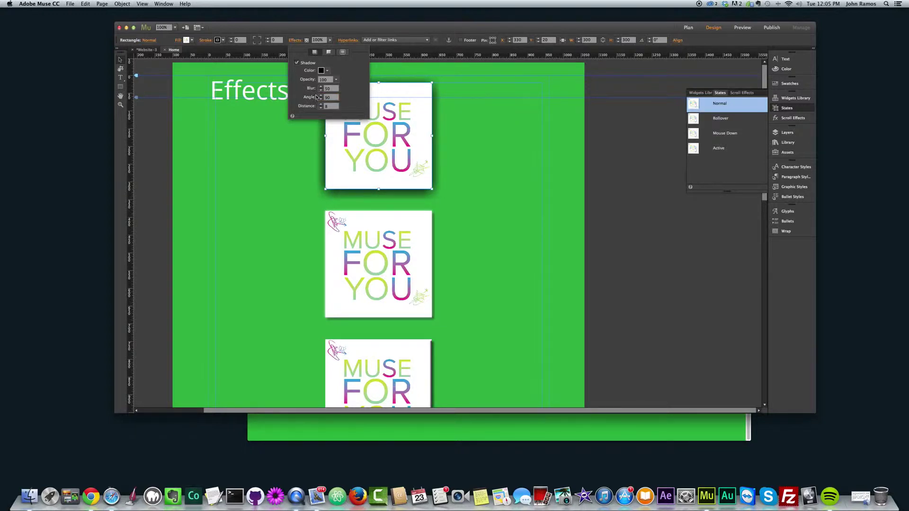
{"action": "key", "text": "Return"}
{"action": "key", "text": "Tab"}
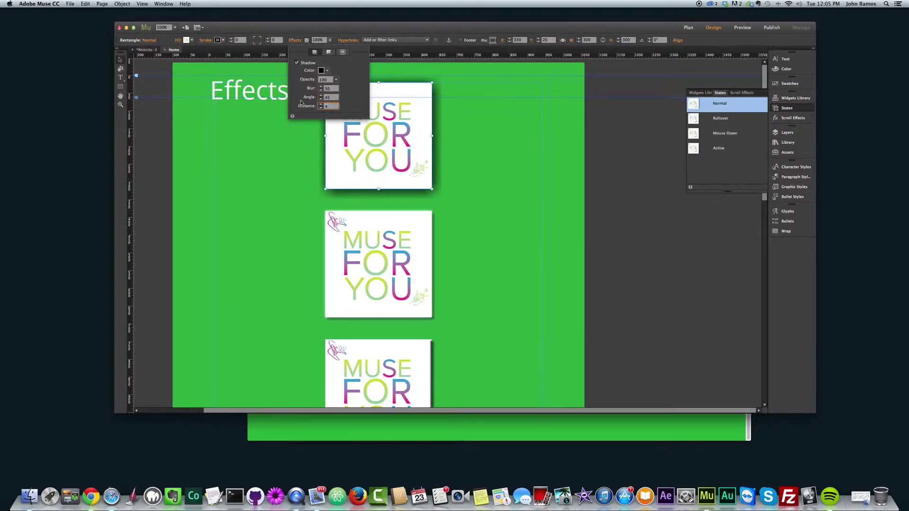
{"action": "type", "text": "20"}
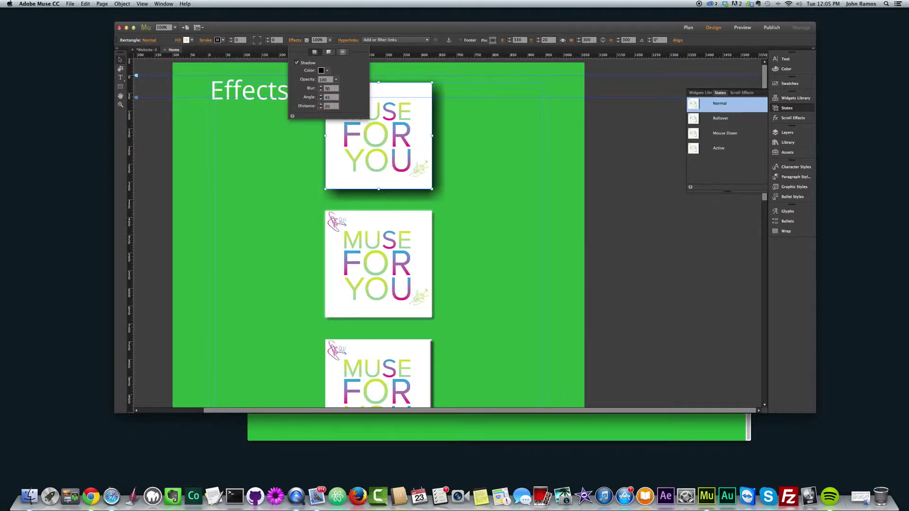
{"action": "key", "text": "Return"}
Deselect the card, preview the page in Chrome to check the heavier shadow, and return to Muse
{"action": "left_click", "coordinate": [487, 151]}
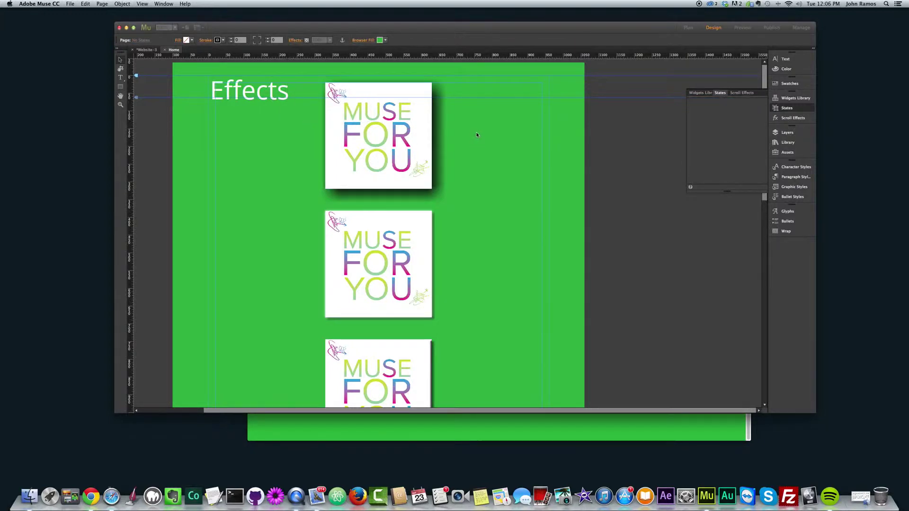
{"action": "key", "text": "super+shift+e"}
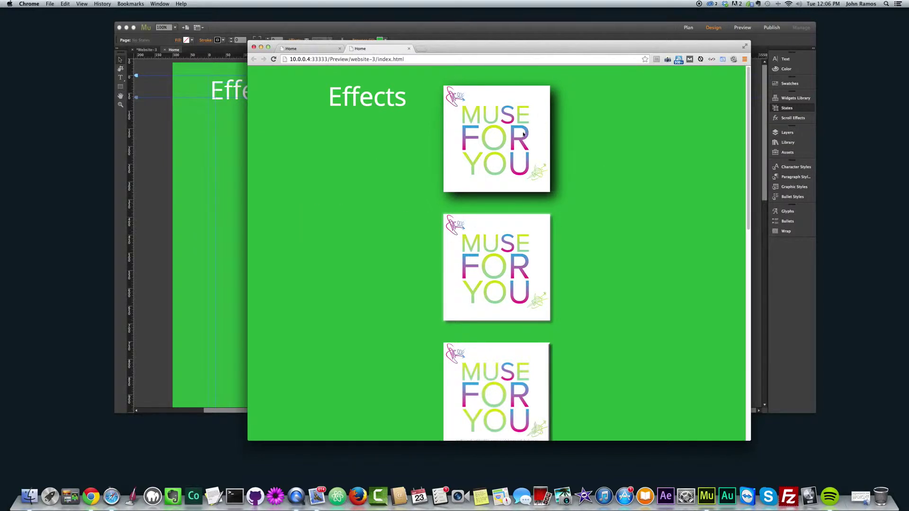
{"action": "left_click", "coordinate": [163, 210]}
Select the top card and set its shadow distance to 5
{"action": "left_click", "coordinate": [329, 138]}
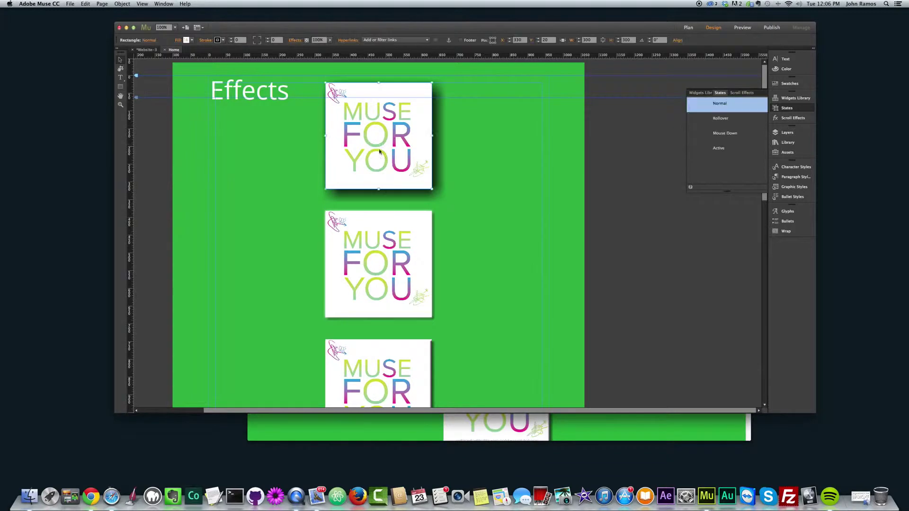
{"action": "left_click", "coordinate": [291, 40]}
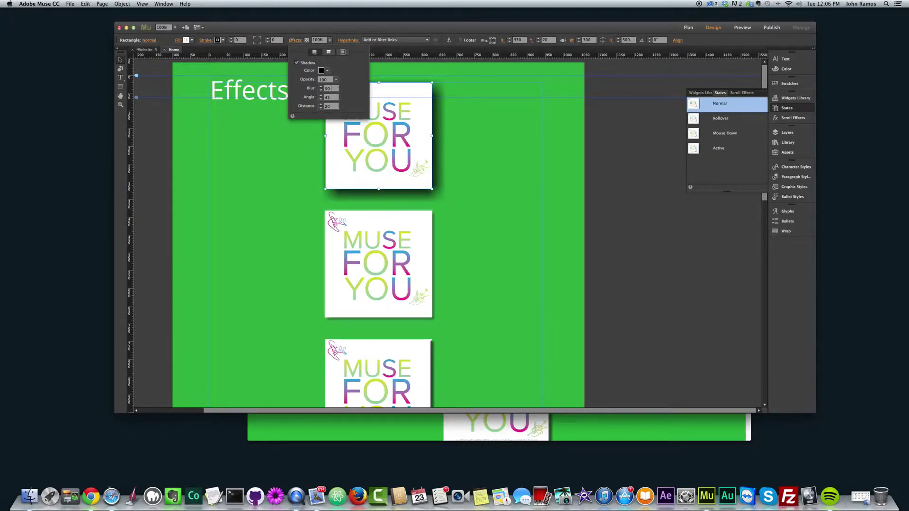
{"action": "key", "text": "Tab"}
{"action": "type", "text": "5"}
{"action": "key", "text": "Return"}
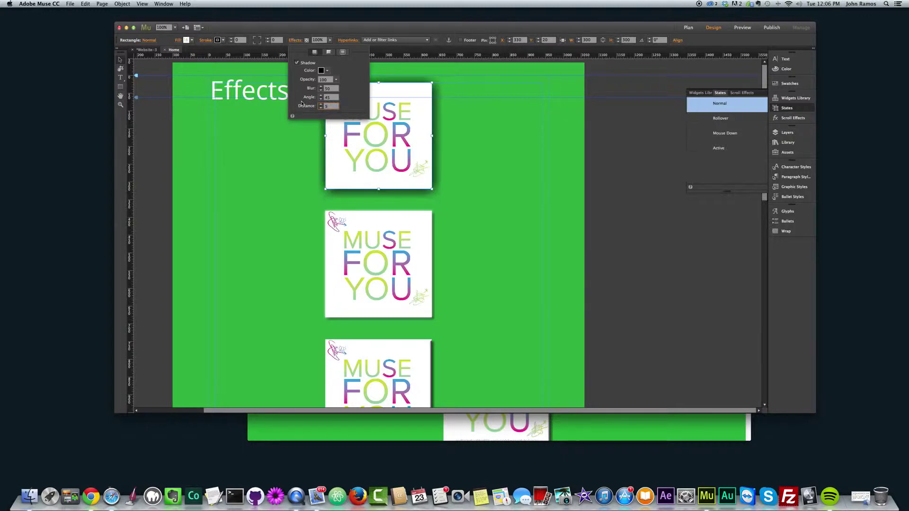
Lower the top card's shadow opacity to 45 and set its blur to 10
{"action": "left_click", "coordinate": [330, 89]}
{"action": "left_click_drag", "start_coordinate": [335, 80], "coordinate": [335, 89]}
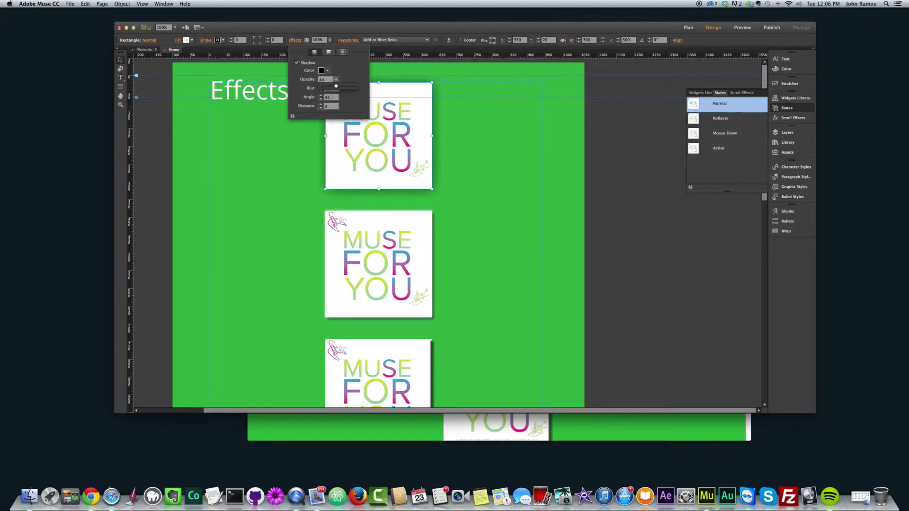
{"action": "left_click", "coordinate": [332, 89]}
{"action": "double_click", "coordinate": [330, 88]}
{"action": "type", "text": "10"}
{"action": "key", "text": "Return"}
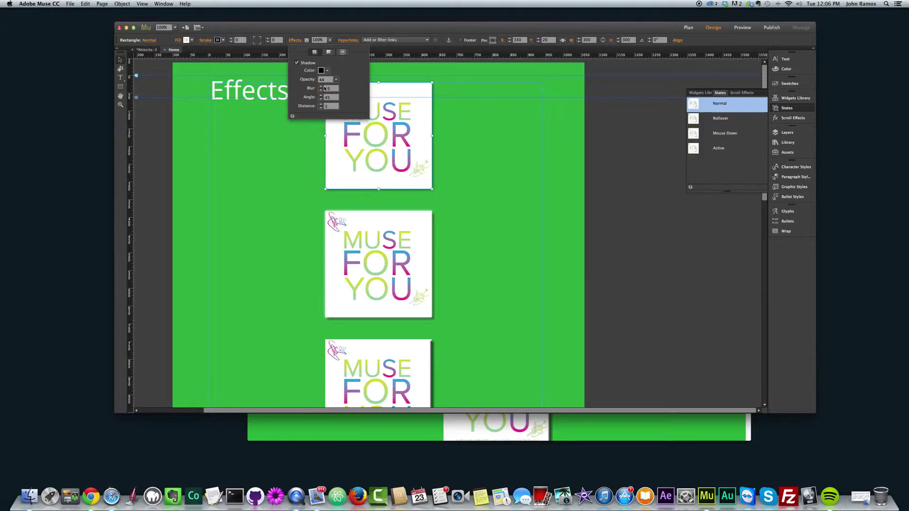
{"action": "left_click_drag", "start_coordinate": [335, 81], "coordinate": [338, 88]}
Look through the top card's shadow, bevel and glow settings, then deselect it
{"action": "left_click", "coordinate": [328, 52]}
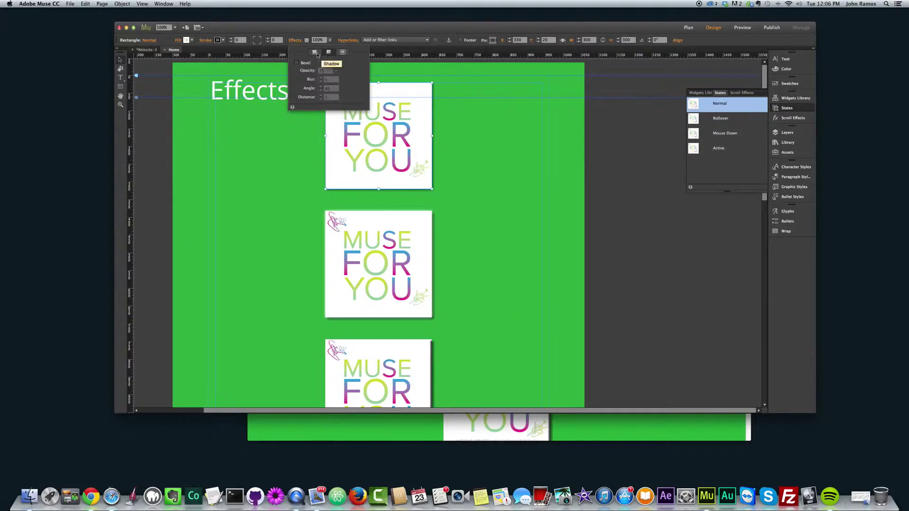
{"action": "left_click", "coordinate": [315, 52]}
{"action": "left_click", "coordinate": [343, 53]}
{"action": "left_click", "coordinate": [328, 52]}
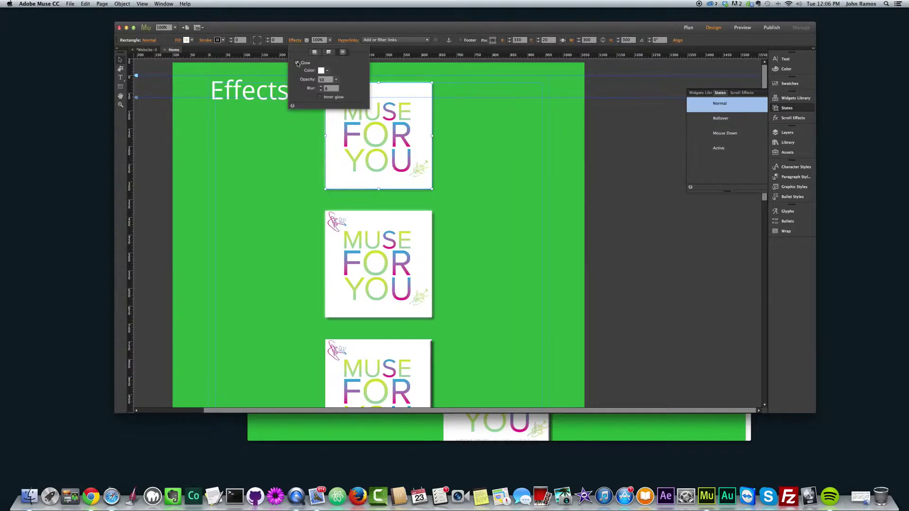
{"action": "left_click", "coordinate": [485, 235]}
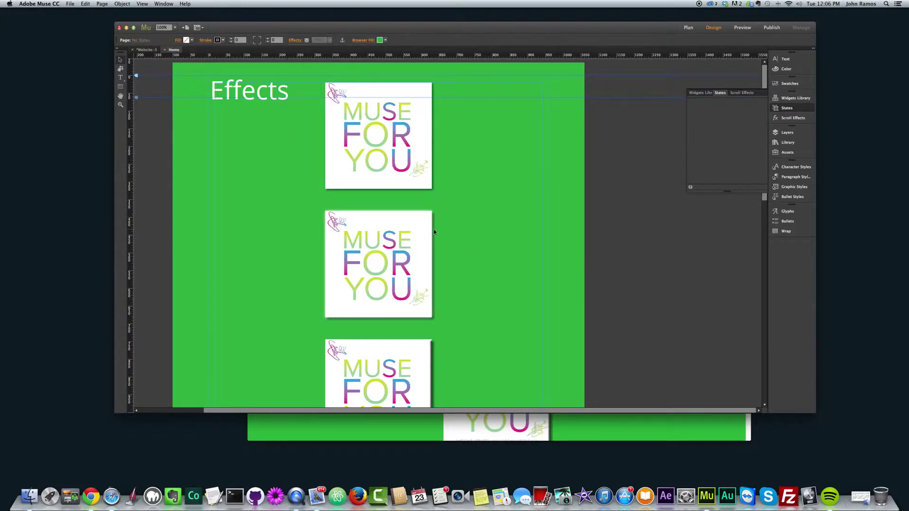
Enable a glow on the middle card with opacity 100 and blur 100
{"action": "left_click", "coordinate": [400, 244]}
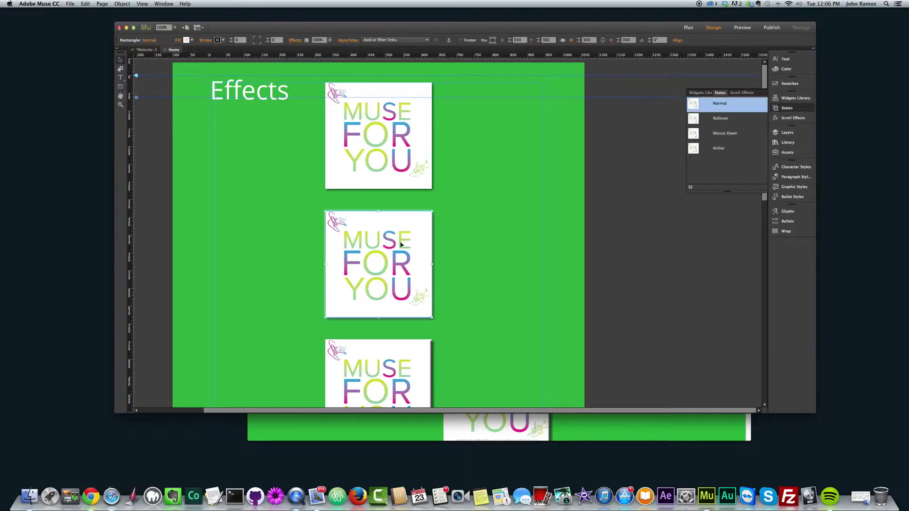
{"action": "left_click", "coordinate": [295, 40]}
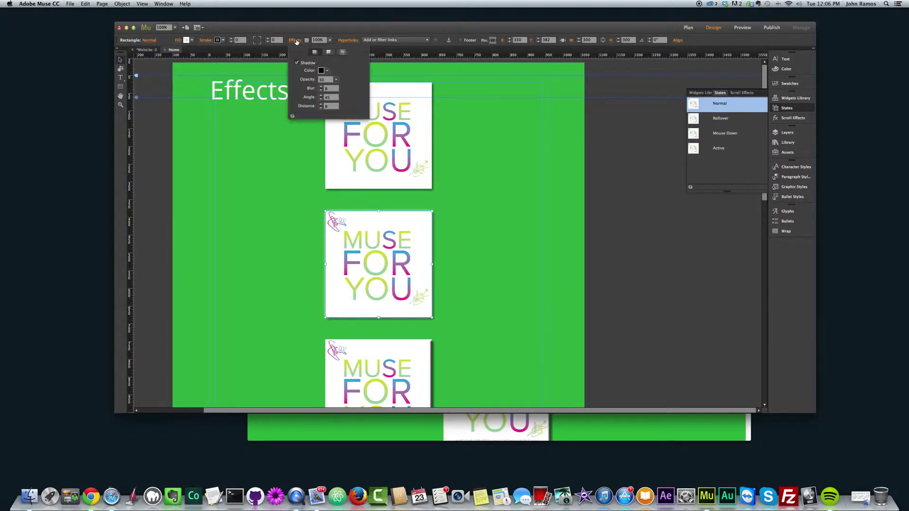
{"action": "left_click", "coordinate": [343, 52]}
{"action": "left_click", "coordinate": [314, 52]}
{"action": "left_click", "coordinate": [313, 63]}
{"action": "left_click", "coordinate": [342, 52]}
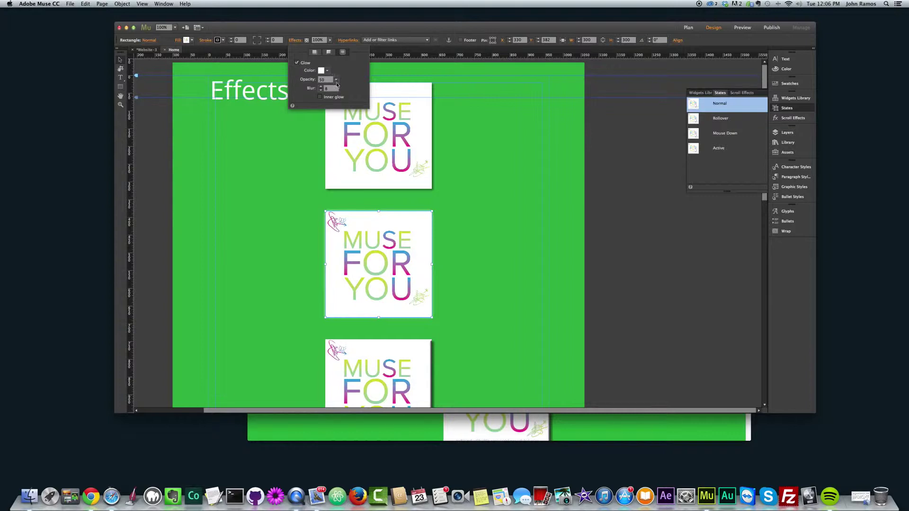
{"action": "left_click_drag", "start_coordinate": [336, 79], "coordinate": [357, 88]}
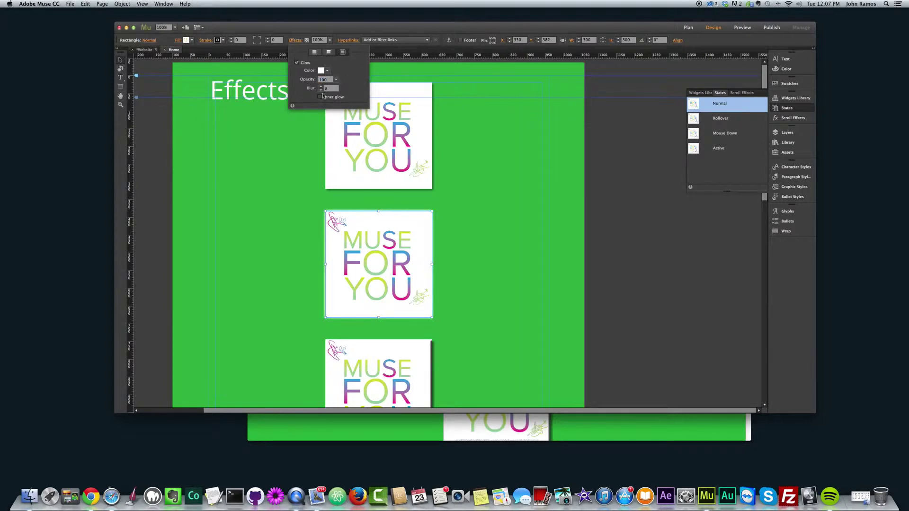
{"action": "left_click", "coordinate": [327, 88]}
{"action": "type", "text": "100"}
{"action": "key", "text": "Return"}
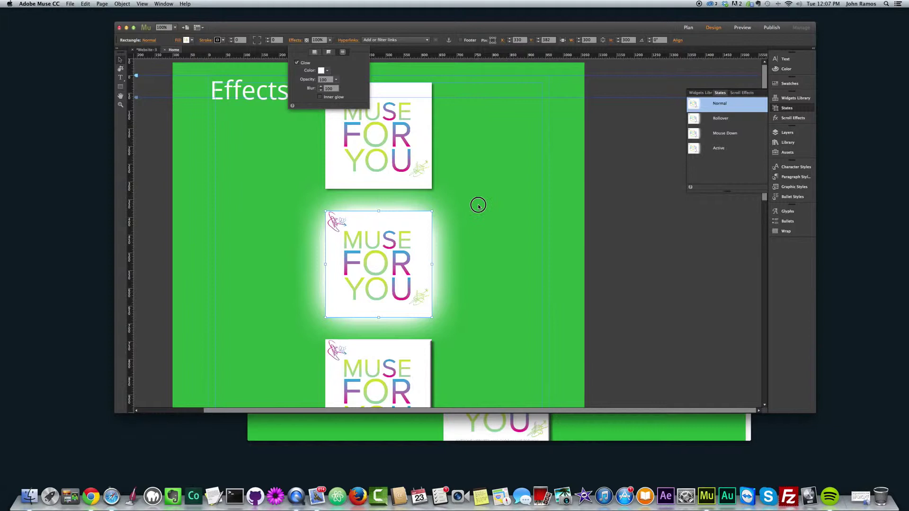
Preview the middle card's glow in Chrome, then return to Muse and reselect it
{"action": "left_click", "coordinate": [468, 214]}
{"action": "key", "text": "super+shift+e"}
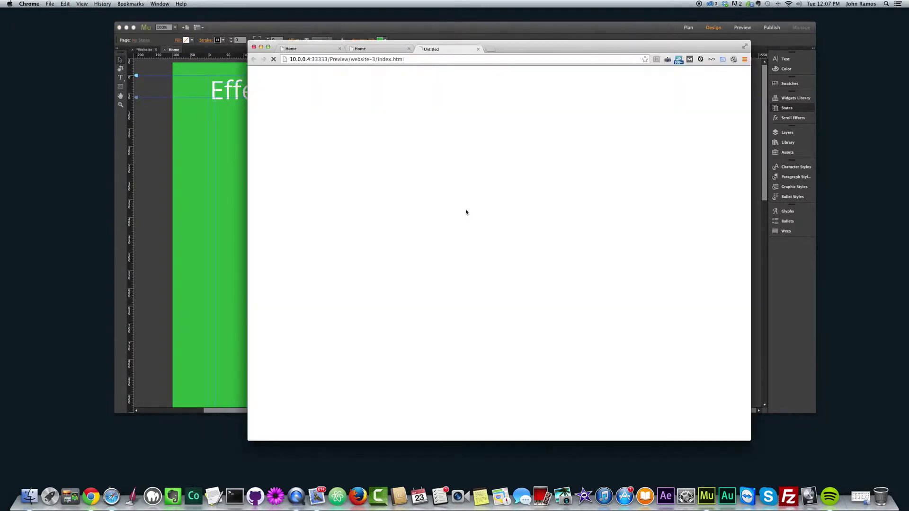
{"action": "left_click", "coordinate": [203, 183]}
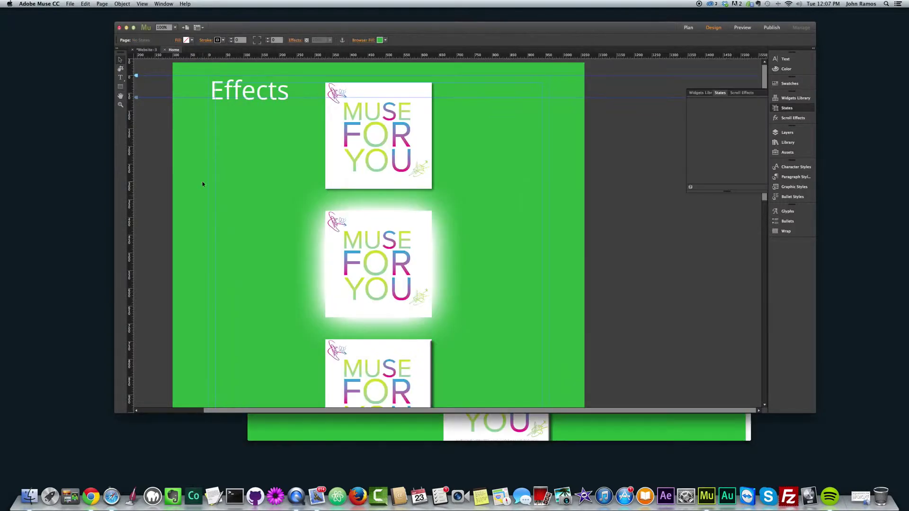
{"action": "left_click", "coordinate": [410, 234]}
{"action": "scroll", "coordinate": [410, 228], "scroll_direction": "down", "scroll_amount": 2}
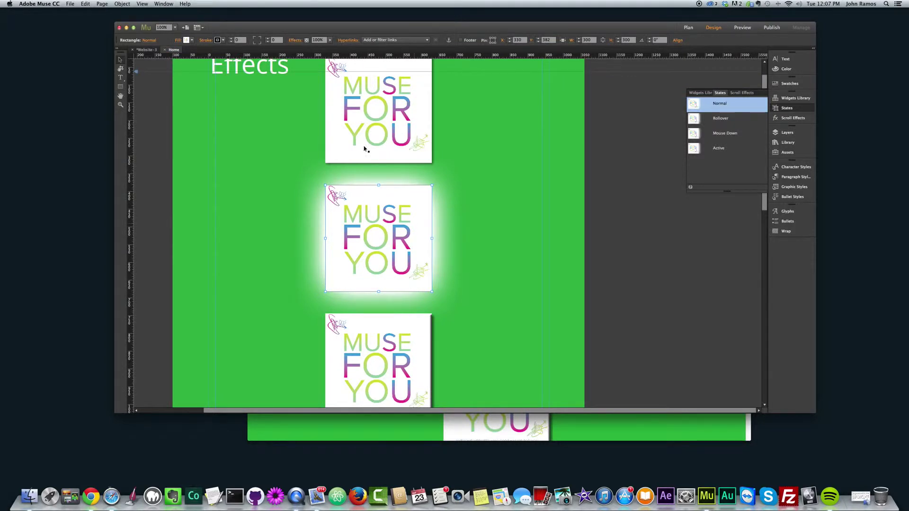
Remove the bottom card's drop shadow and give it a bevel with blur 14
{"action": "scroll", "coordinate": [378, 239], "scroll_direction": "down", "scroll_amount": 2}
{"action": "left_click", "coordinate": [377, 310]}
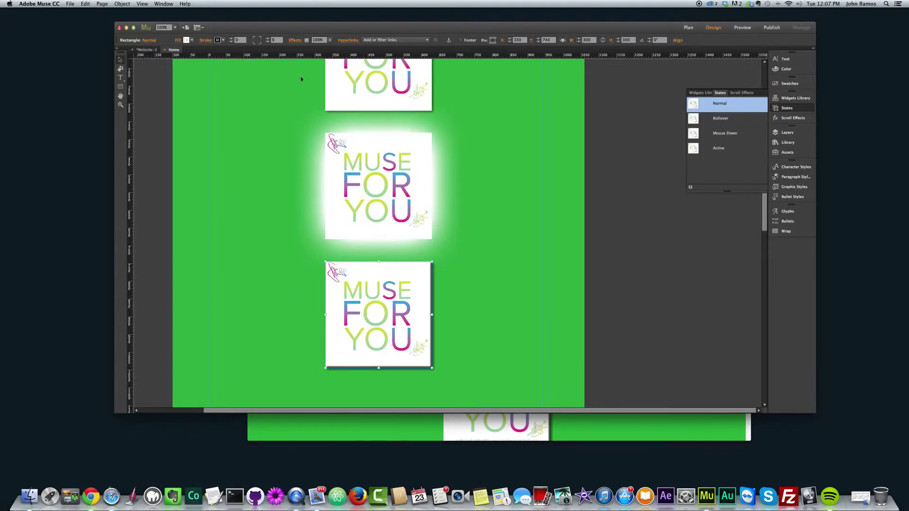
{"action": "left_click", "coordinate": [298, 41]}
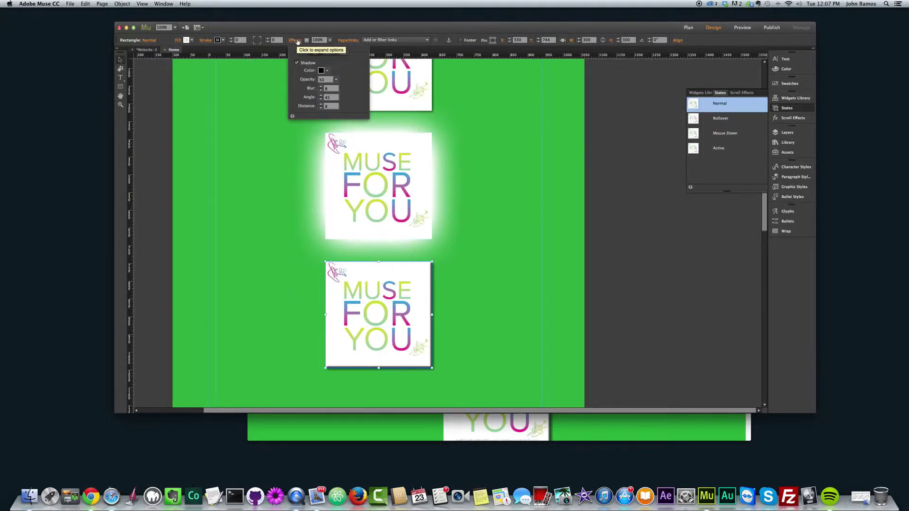
{"action": "left_click", "coordinate": [297, 62]}
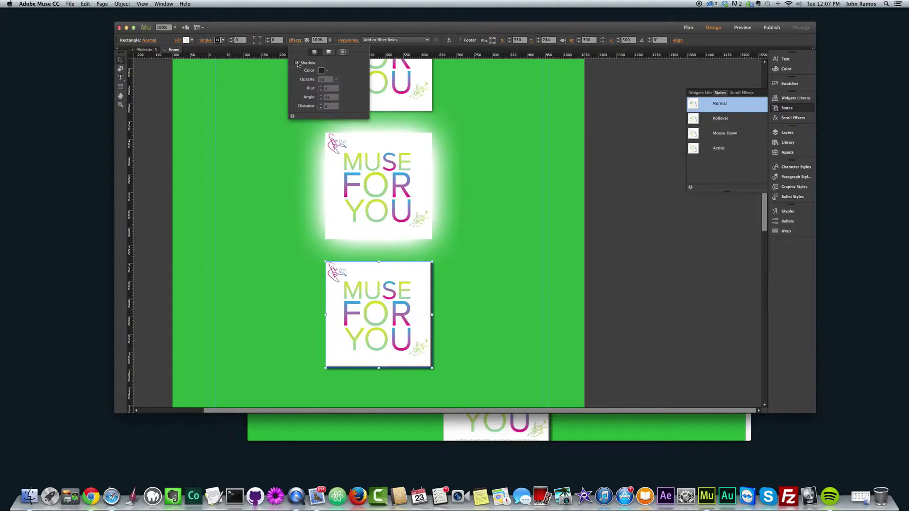
{"action": "left_click", "coordinate": [329, 52]}
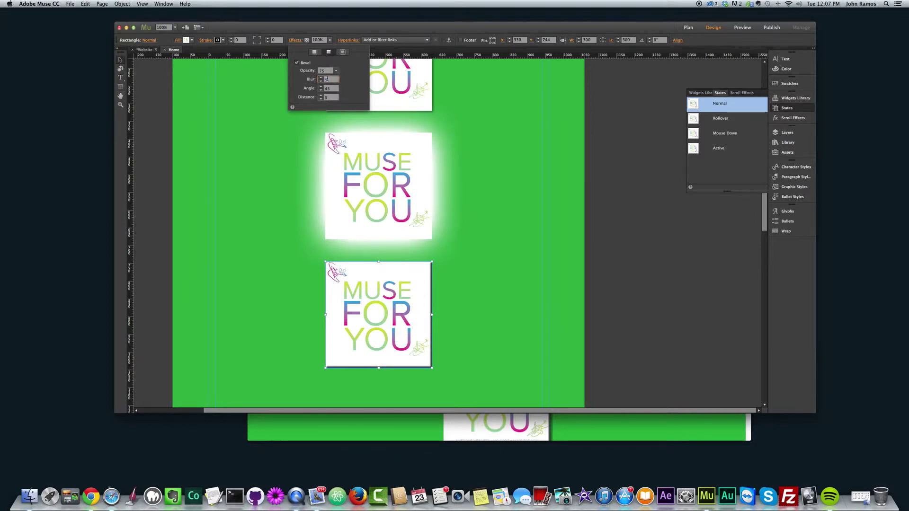
{"action": "key", "text": "Return"}
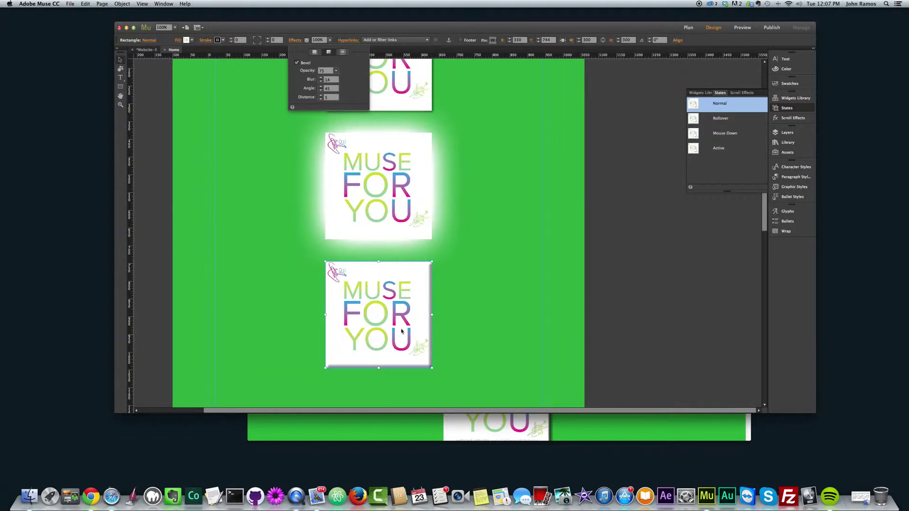
{"action": "left_click", "coordinate": [468, 284]}
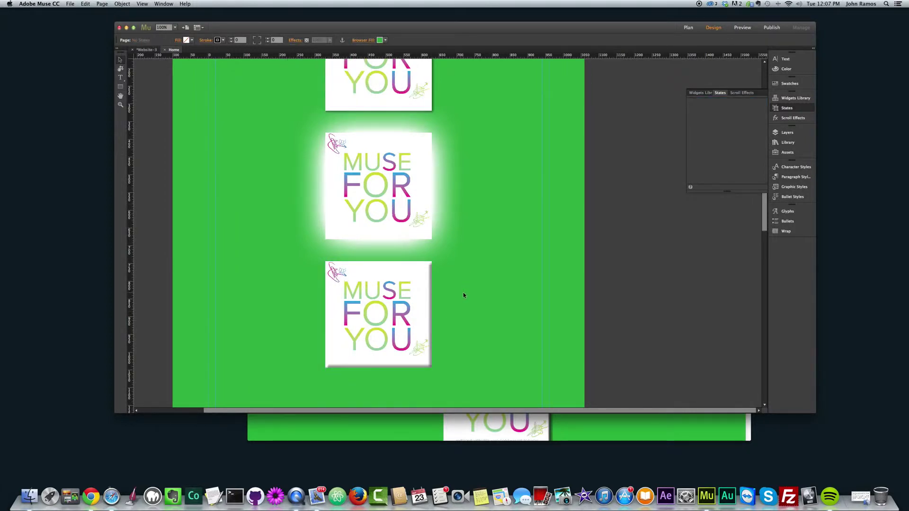
Preview the page in Chrome to check the bottom card's bevel, then return to Muse
{"action": "key", "text": "super+shift+e"}
{"action": "scroll", "coordinate": [427, 239], "scroll_direction": "down", "scroll_amount": 5}
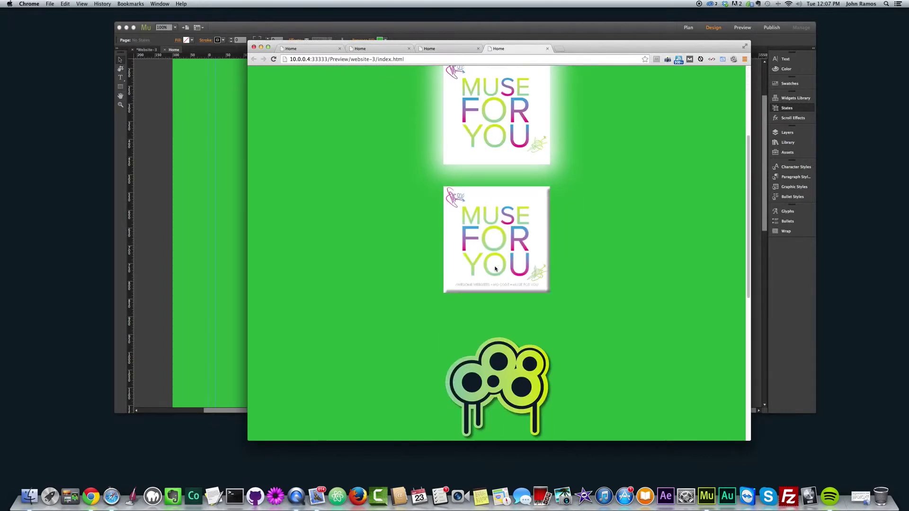
{"action": "scroll", "coordinate": [427, 239], "scroll_direction": "up", "scroll_amount": 3}
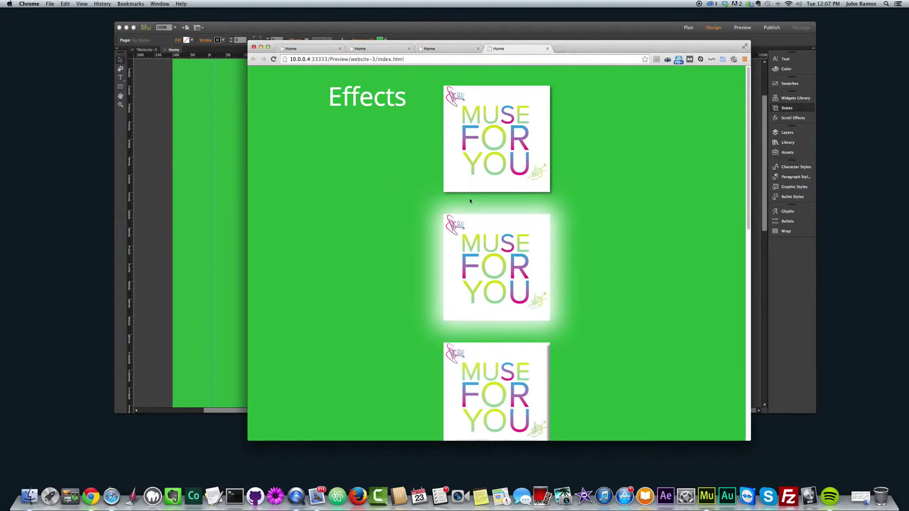
{"action": "left_click", "coordinate": [182, 235]}
{"action": "scroll", "coordinate": [218, 226], "scroll_direction": "down", "scroll_amount": 8}
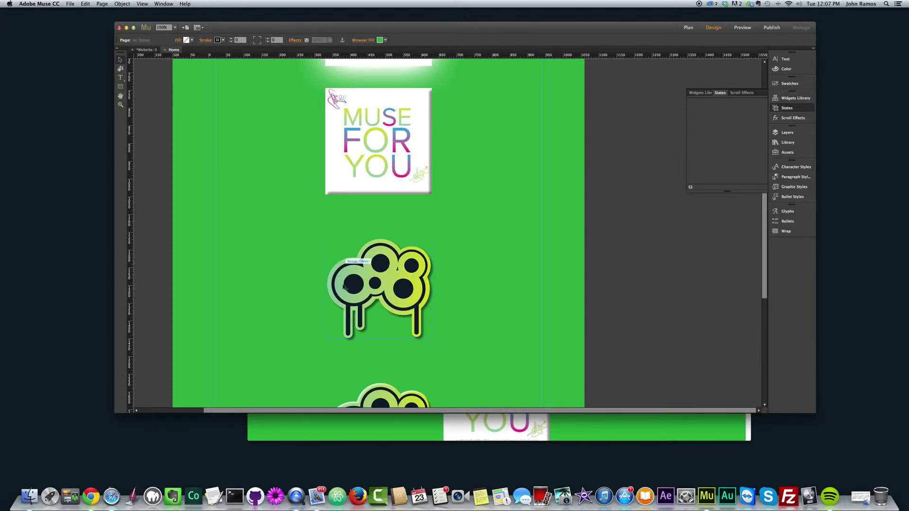
Select the top green blob icon and keep its drop shadow enabled
{"action": "mouse_move", "coordinate": [351, 274]}
{"action": "left_mouse_down"}
{"action": "mouse_move", "coordinate": [391, 283]}
{"action": "mouse_move", "coordinate": [352, 276]}
{"action": "left_mouse_up"}
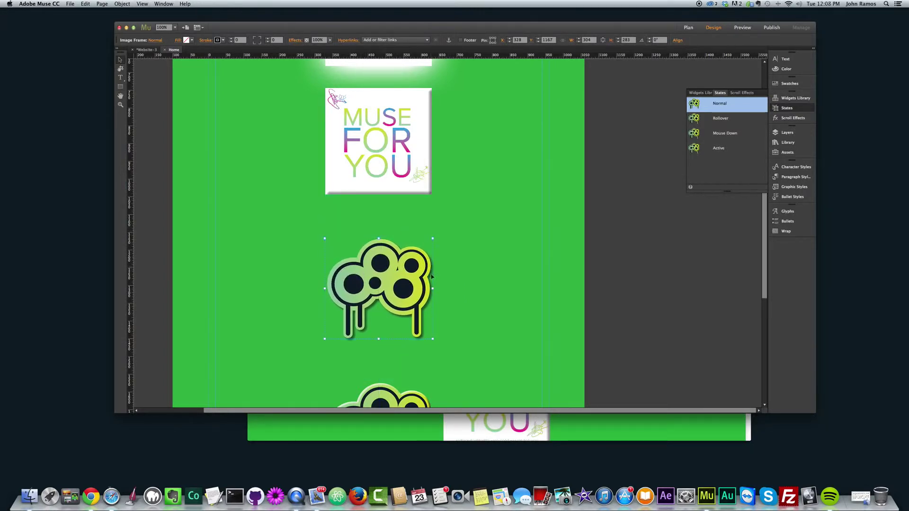
{"action": "scroll", "coordinate": [401, 291], "scroll_direction": "down", "scroll_amount": 3}
{"action": "left_click_drag", "start_coordinate": [381, 222], "coordinate": [382, 221]}
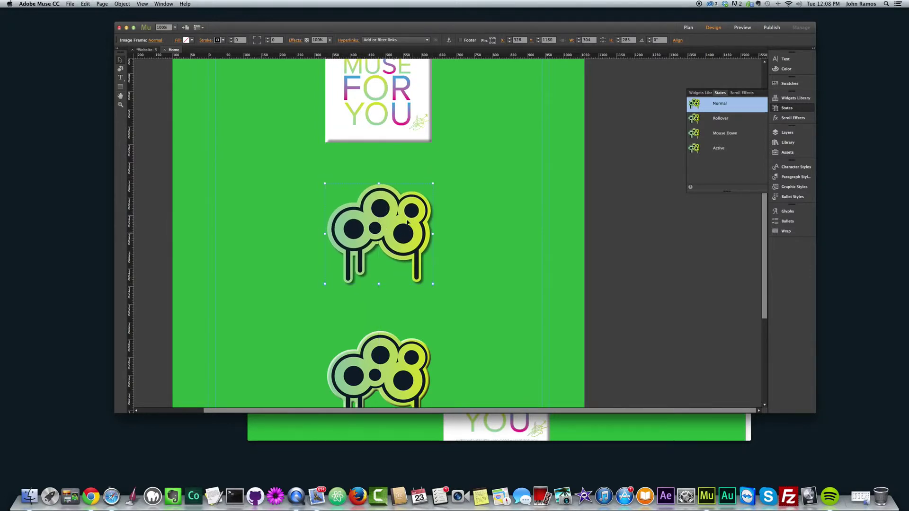
{"action": "left_click", "coordinate": [294, 40]}
{"action": "left_click", "coordinate": [298, 62]}
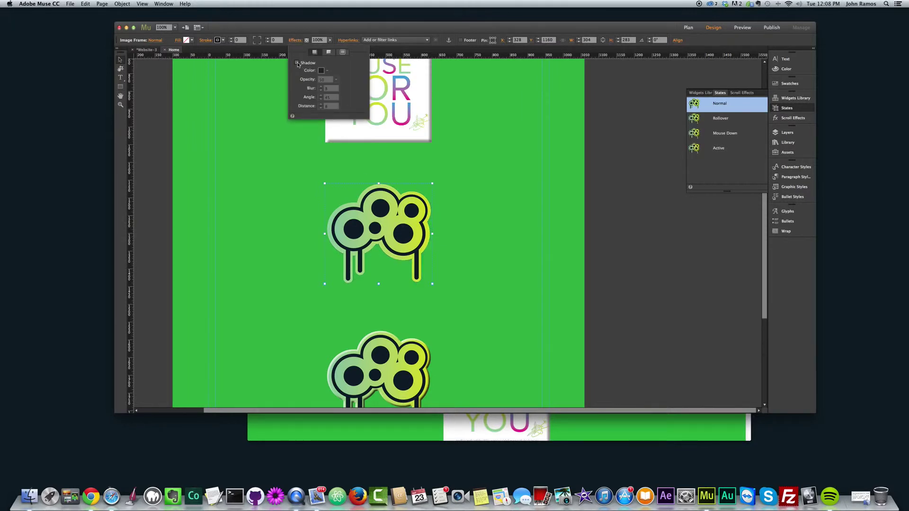
{"action": "left_click", "coordinate": [297, 63]}
{"action": "left_click", "coordinate": [297, 63]}
{"action": "left_click", "coordinate": [297, 63]}
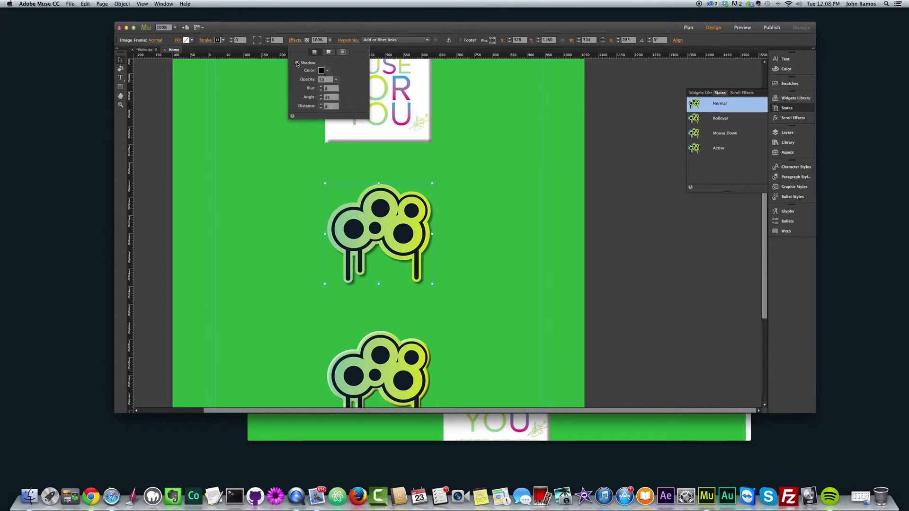
{"action": "left_click", "coordinate": [296, 63]}
Give the second blob icon a bevel effect
{"action": "scroll", "coordinate": [448, 319], "scroll_direction": "down", "scroll_amount": 5}
{"action": "left_click", "coordinate": [452, 292]}
{"action": "left_click", "coordinate": [375, 301]}
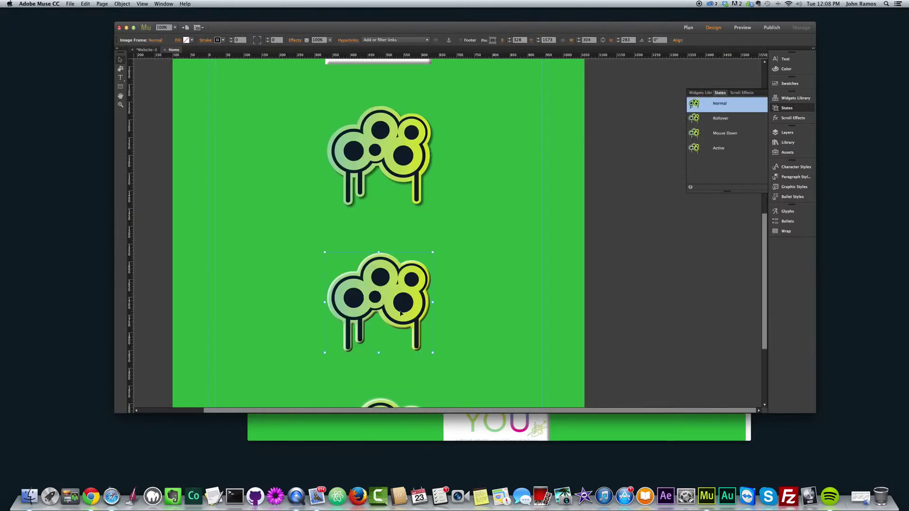
{"action": "left_click", "coordinate": [302, 42]}
{"action": "left_click", "coordinate": [329, 51]}
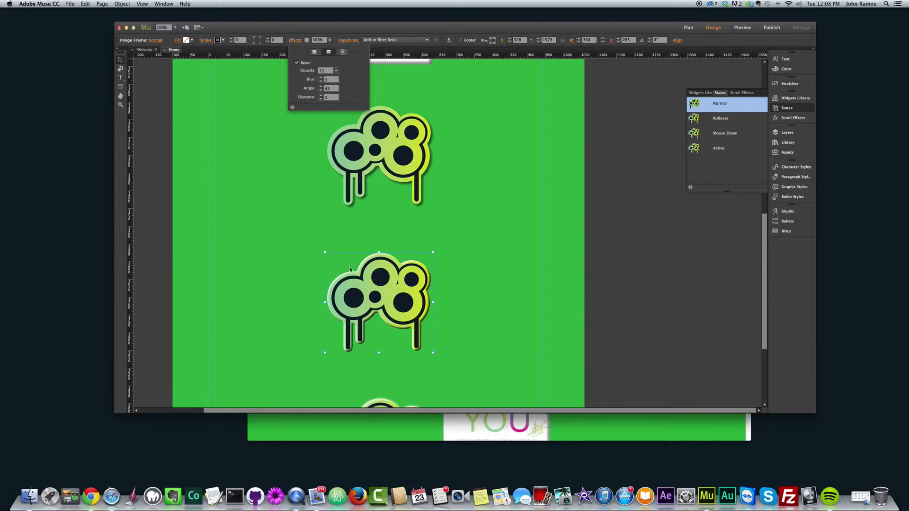
{"action": "left_click", "coordinate": [477, 270]}
Give the third blob icon a white glow with opacity 100 and blur 25
{"action": "scroll", "coordinate": [473, 274], "scroll_direction": "down", "scroll_amount": 5}
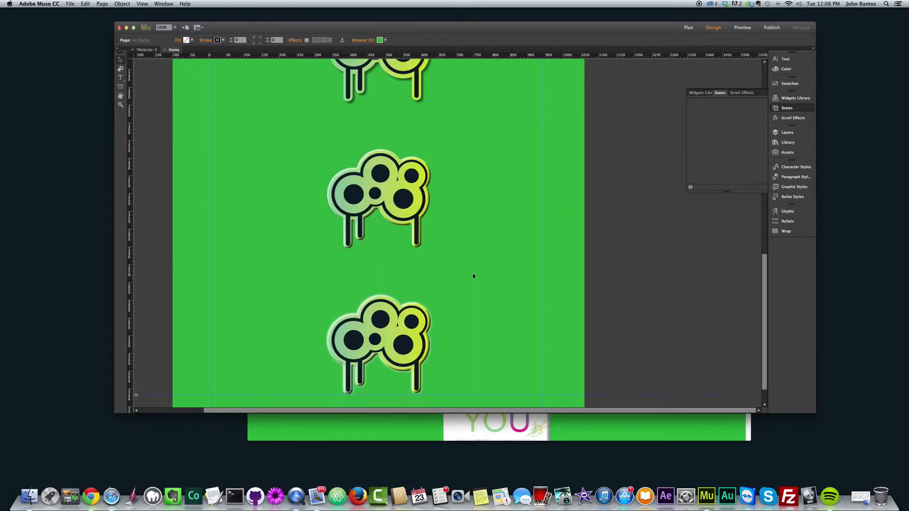
{"action": "left_click", "coordinate": [379, 292]}
{"action": "left_click", "coordinate": [295, 39]}
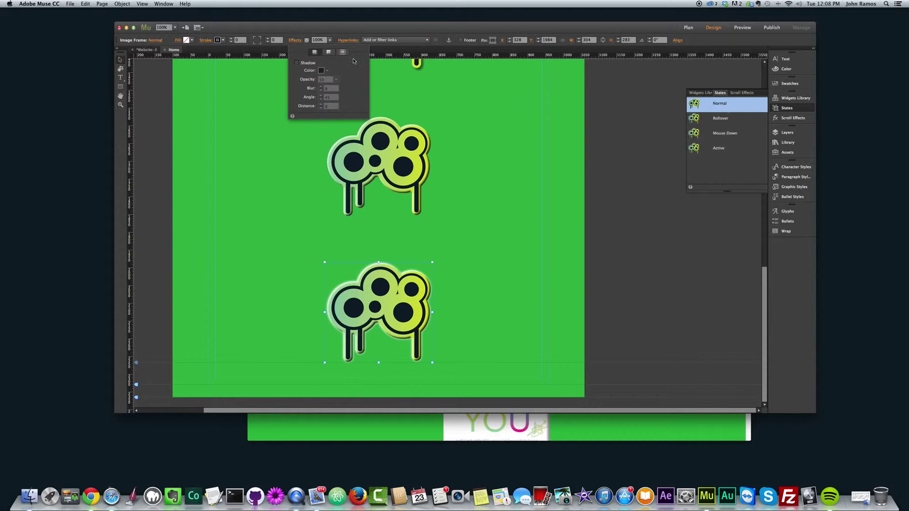
{"action": "left_click", "coordinate": [343, 51]}
{"action": "left_click_drag", "start_coordinate": [336, 80], "coordinate": [362, 75]}
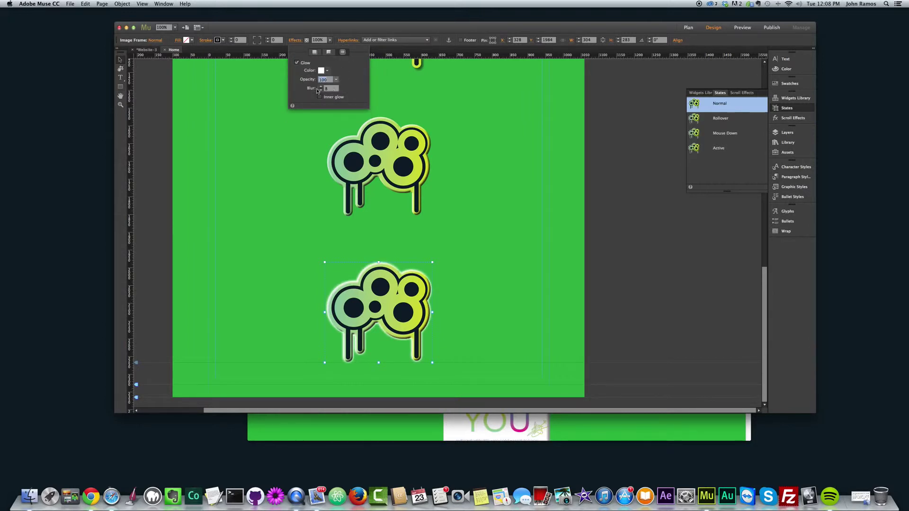
{"action": "key", "text": "Tab"}
{"action": "key", "text": "Return"}
{"action": "left_click", "coordinate": [441, 231]}
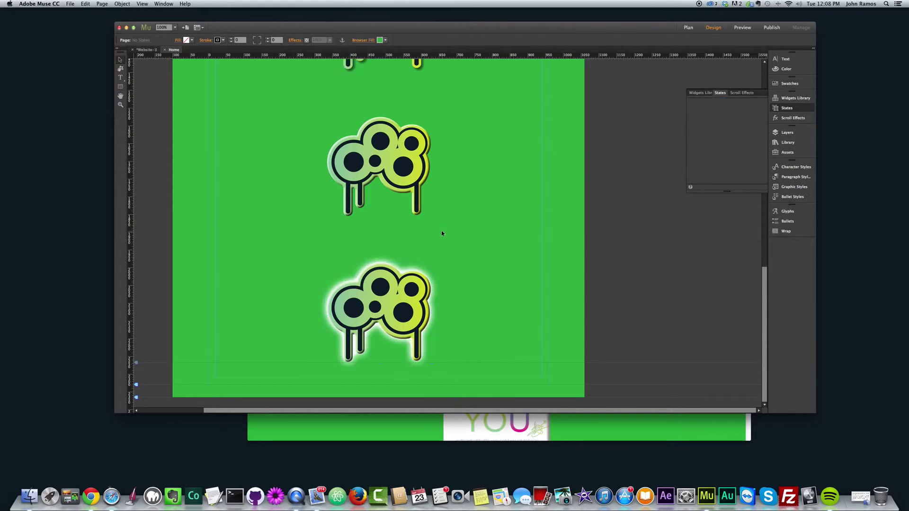
Preview the blob icons' shadow, bevel and glow in Chrome, then return to Muse
{"action": "key", "text": "super+shift+e"}
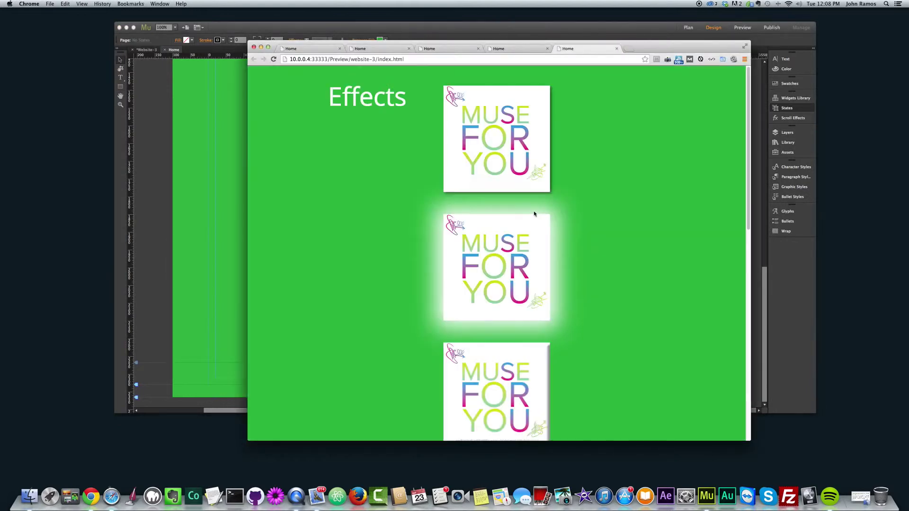
{"action": "scroll", "coordinate": [534, 213], "scroll_direction": "down", "scroll_amount": 3}
{"action": "scroll", "coordinate": [534, 214], "scroll_direction": "down", "scroll_amount": 5}
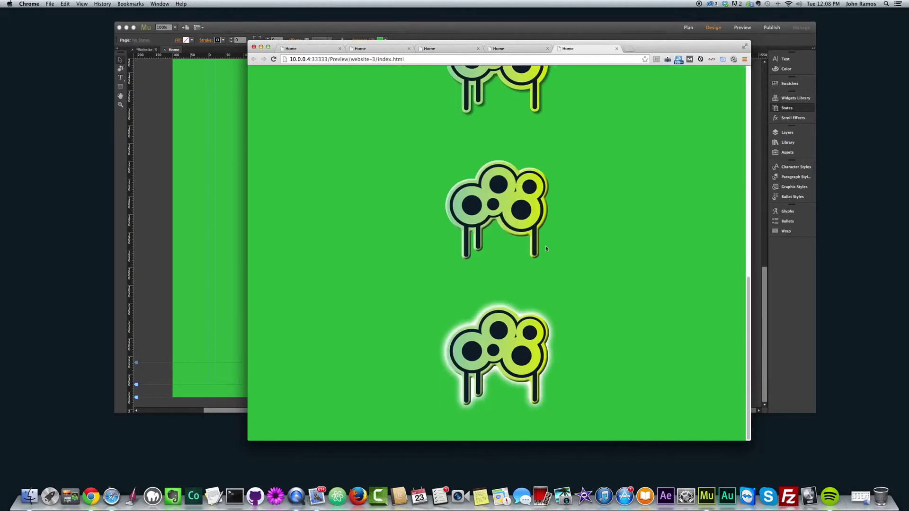
{"action": "scroll", "coordinate": [540, 237], "scroll_direction": "up", "scroll_amount": 5}
{"action": "scroll", "coordinate": [535, 199], "scroll_direction": "up", "scroll_amount": 3}
{"action": "scroll", "coordinate": [537, 192], "scroll_direction": "down", "scroll_amount": 6}
{"action": "scroll", "coordinate": [541, 213], "scroll_direction": "up", "scroll_amount": 6}
{"action": "scroll", "coordinate": [585, 229], "scroll_direction": "down", "scroll_amount": 5}
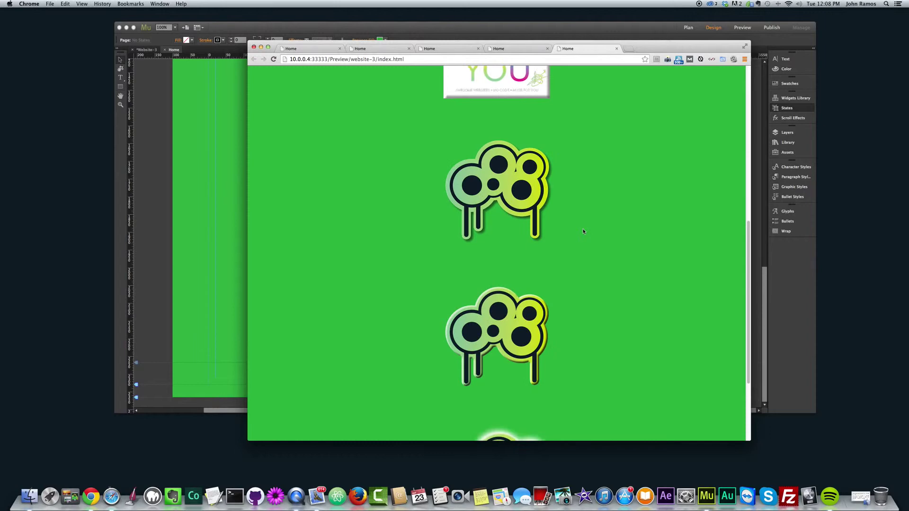
{"action": "left_click", "coordinate": [198, 245]}
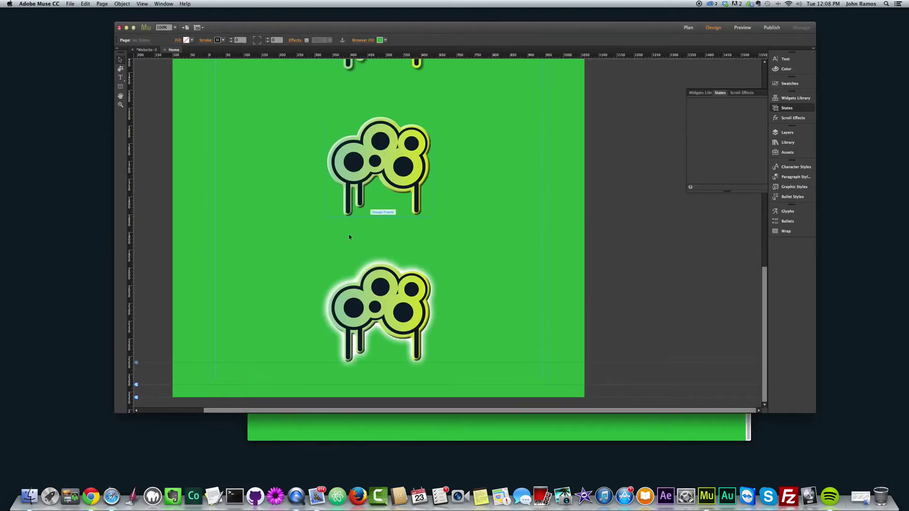
Bring icon11.png from the Skillshare assets folder onto the page, right of the blobs
{"action": "left_click", "coordinate": [29, 495]}
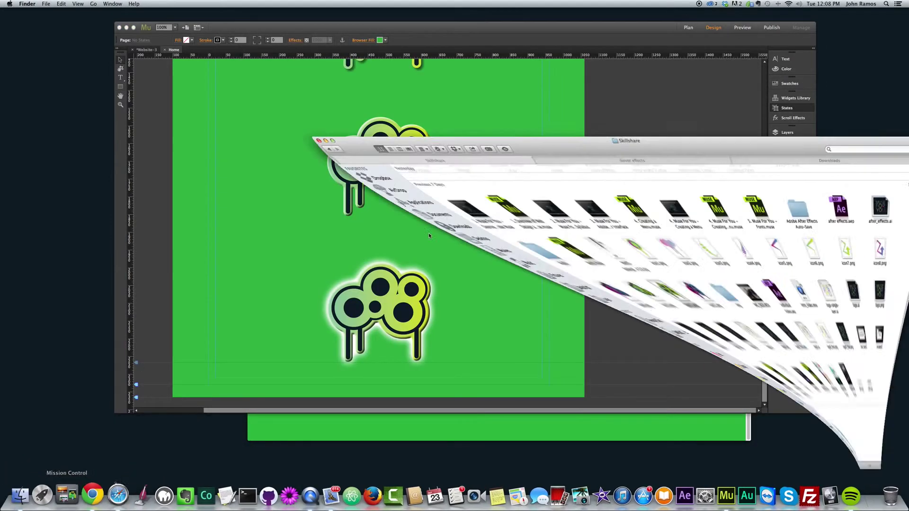
{"action": "left_click_drag", "start_coordinate": [529, 102], "coordinate": [648, 102]}
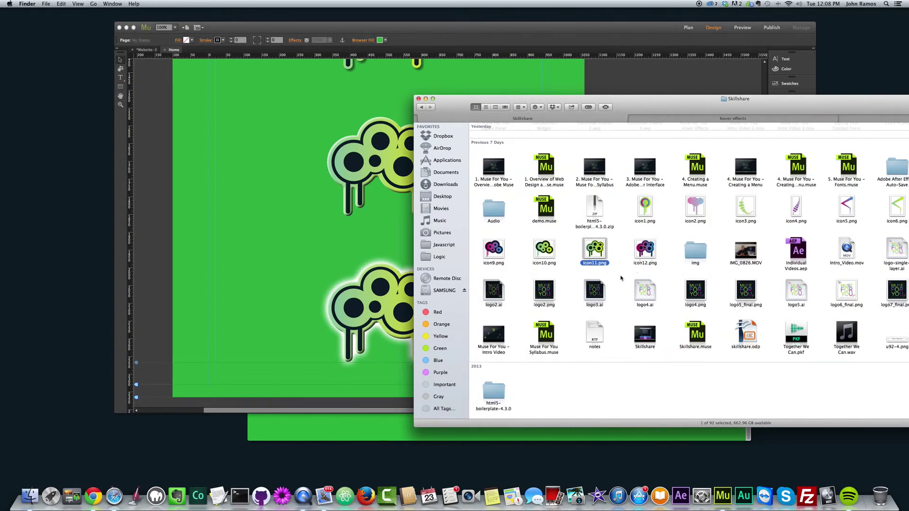
{"action": "left_click_drag", "start_coordinate": [595, 249], "coordinate": [252, 225]}
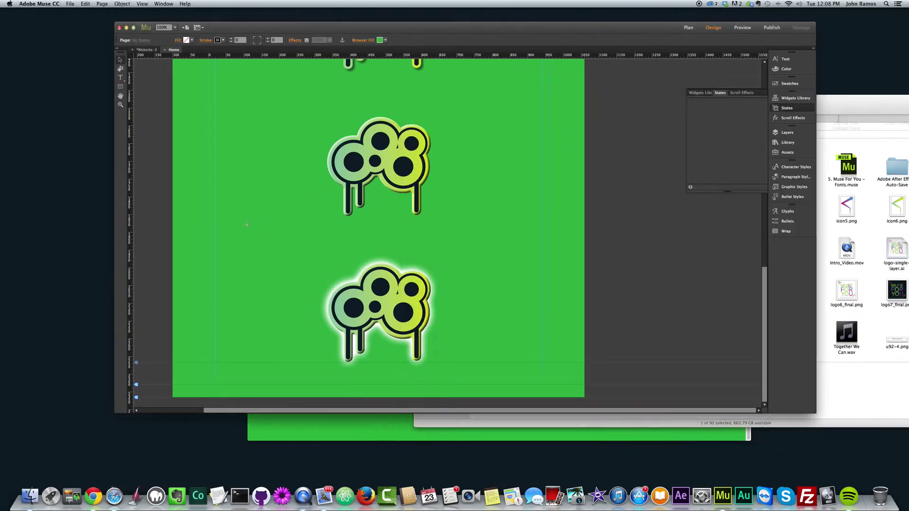
{"action": "left_click_drag", "start_coordinate": [314, 272], "coordinate": [501, 219]}
Apply a drop shadow to the new icon11.png blob icon
{"action": "left_click", "coordinate": [293, 40]}
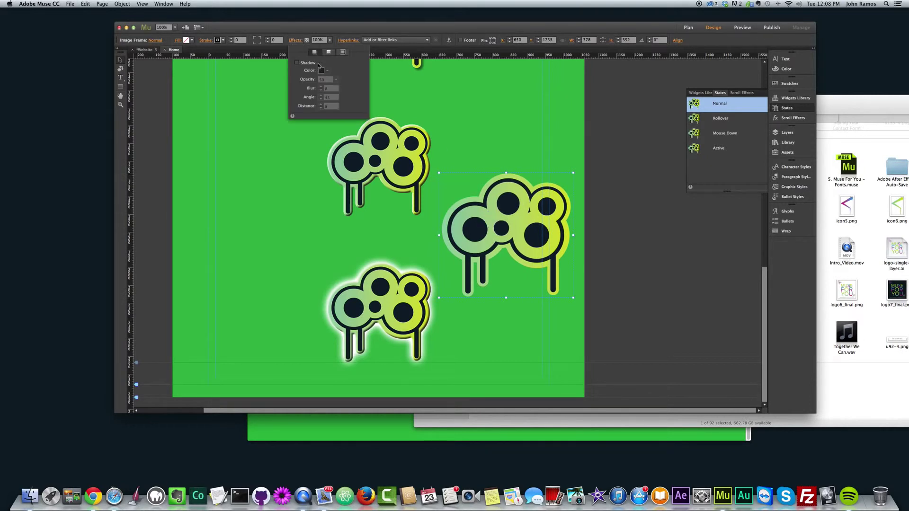
{"action": "left_click", "coordinate": [297, 62]}
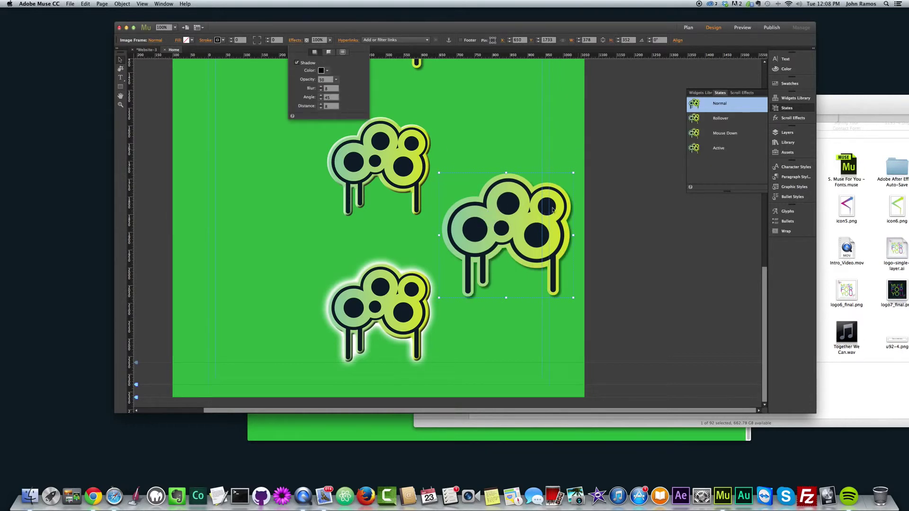
{"action": "left_click", "coordinate": [504, 211]}
{"action": "left_click", "coordinate": [532, 158]}
{"action": "left_click", "coordinate": [538, 209]}
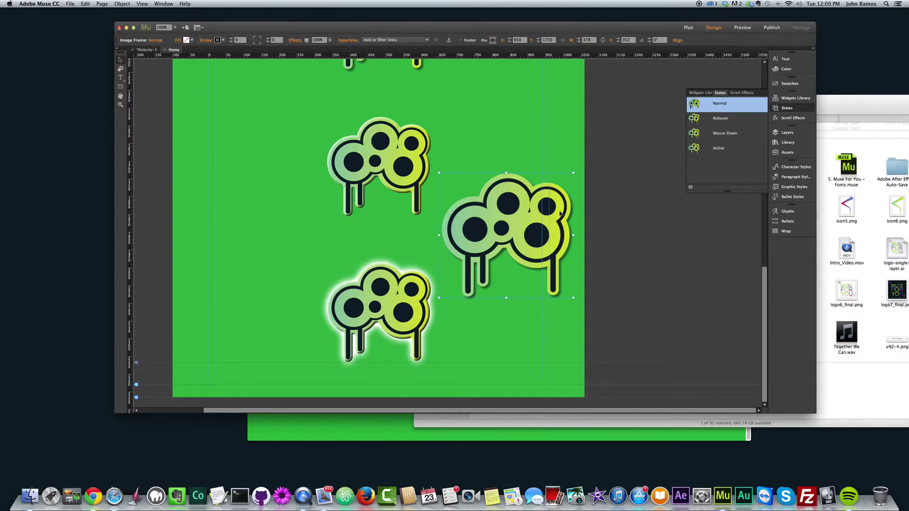
{"action": "left_click", "coordinate": [538, 133]}
{"action": "scroll", "coordinate": [541, 154], "scroll_direction": "up", "scroll_amount": 2}
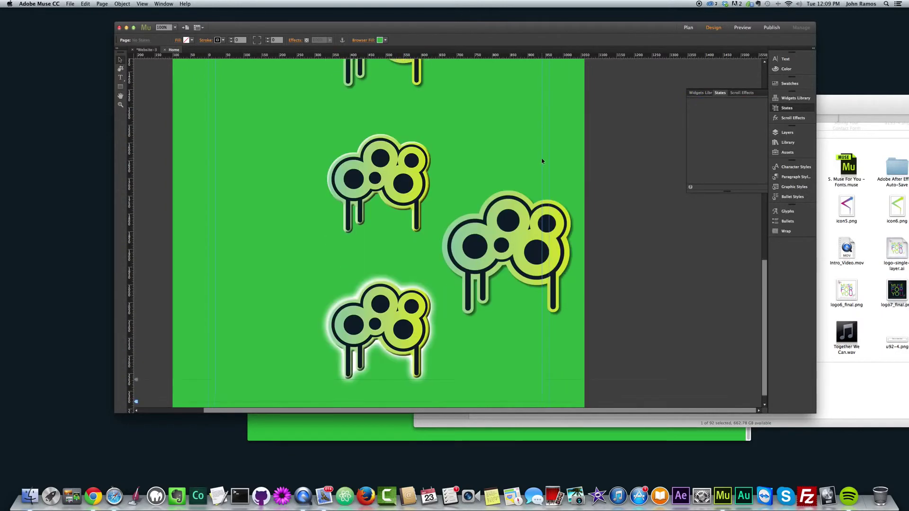
{"action": "scroll", "coordinate": [539, 162], "scroll_direction": "down", "scroll_amount": 3}
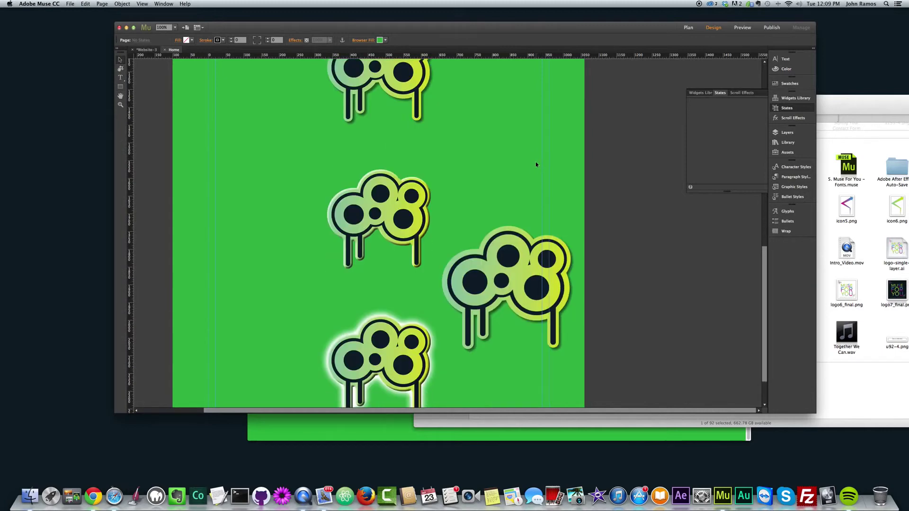
{"action": "scroll", "coordinate": [526, 243], "scroll_direction": "up", "scroll_amount": 3}
{"action": "scroll", "coordinate": [521, 237], "scroll_direction": "up", "scroll_amount": 5}
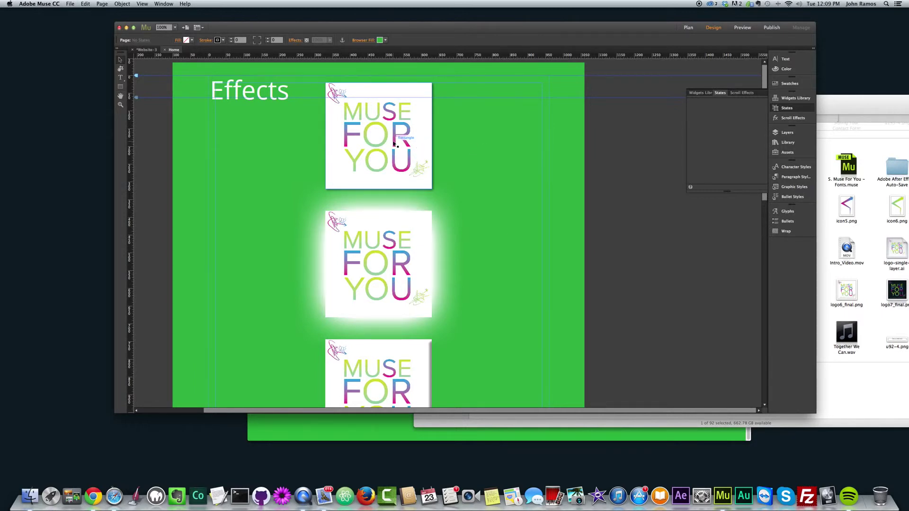
{"action": "left_click", "coordinate": [410, 153]}
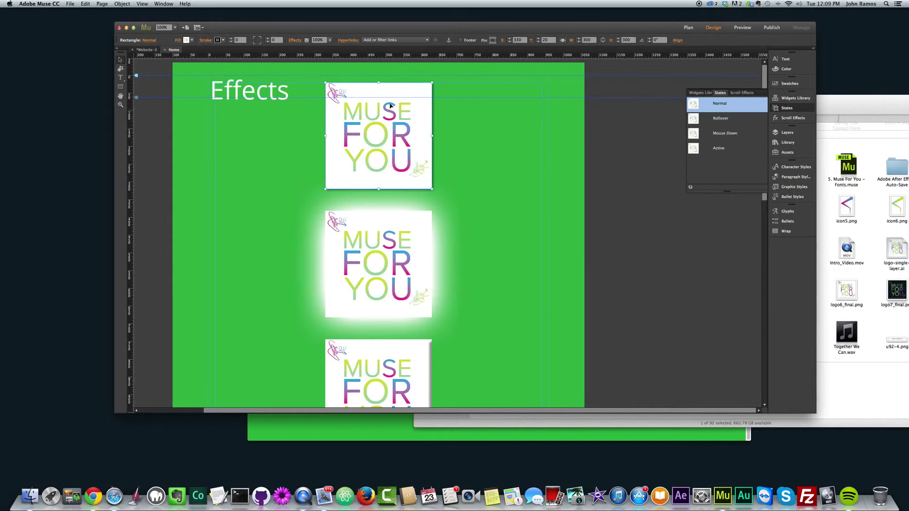
{"action": "left_click", "coordinate": [478, 142]}
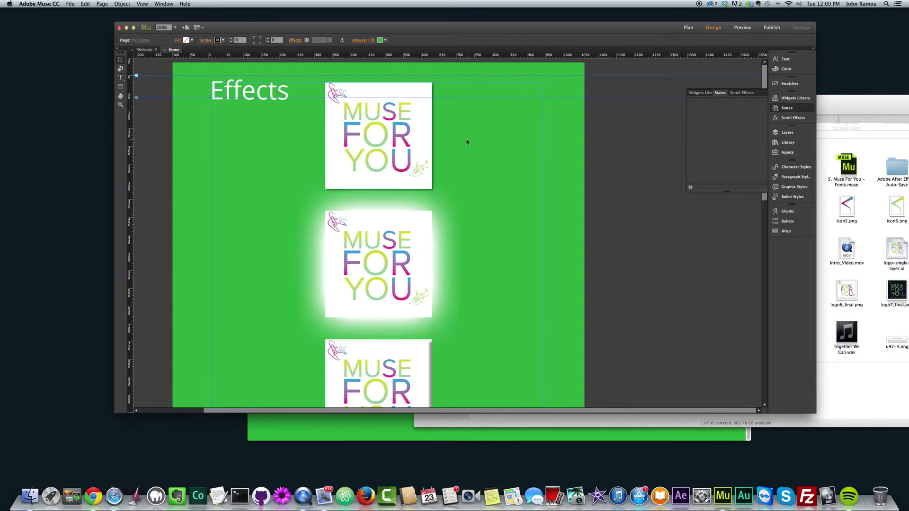
{"action": "left_click", "coordinate": [461, 136]}
{"action": "scroll", "coordinate": [584, 138], "scroll_direction": "down", "scroll_amount": 3}
{"action": "scroll", "coordinate": [537, 134], "scroll_direction": "up", "scroll_amount": 3}
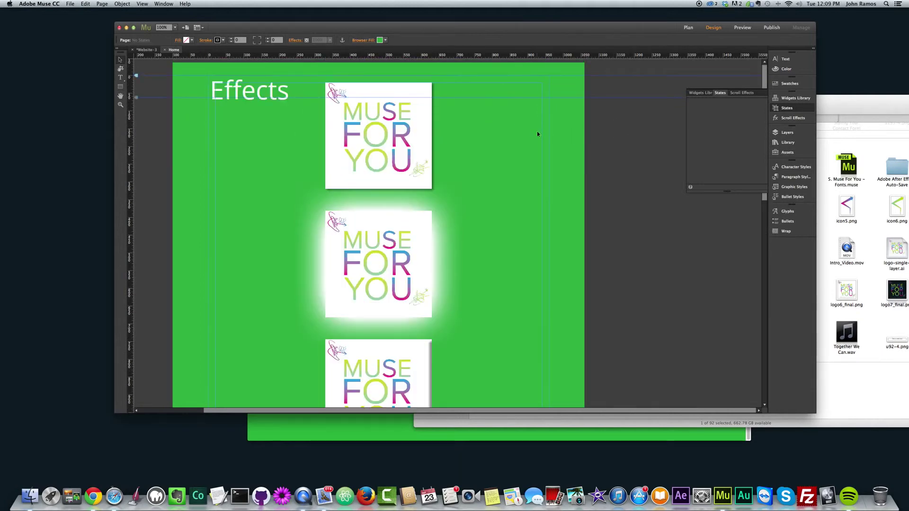